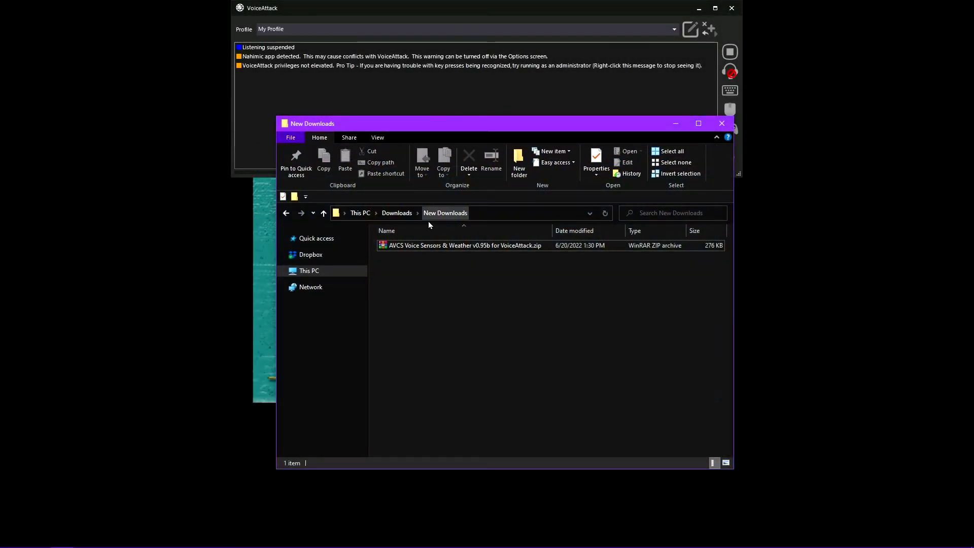
Step: Extract the AVCS Voice Sensors & Weather v0.95b zip archive in place and look over the files in the extracted folder
click(429, 247)
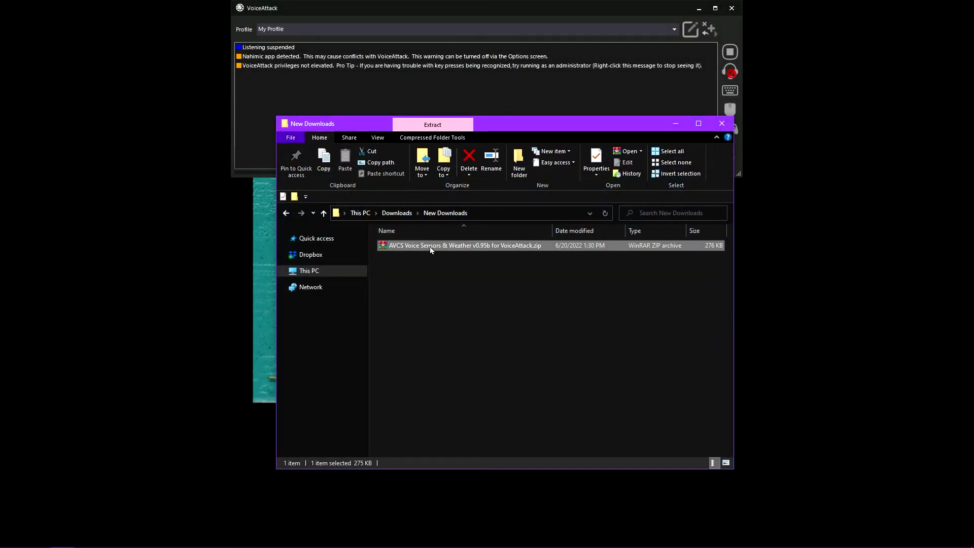
right_click(431, 247)
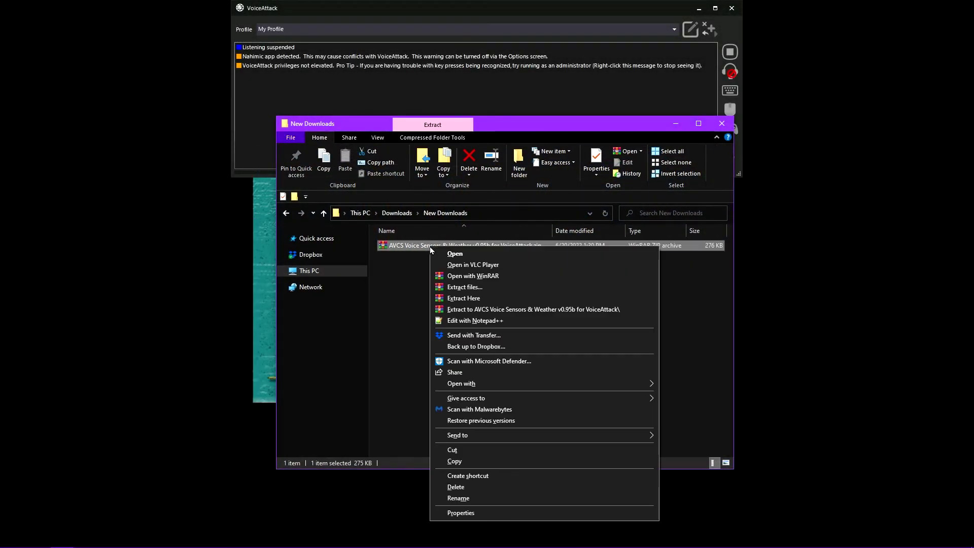
click(464, 298)
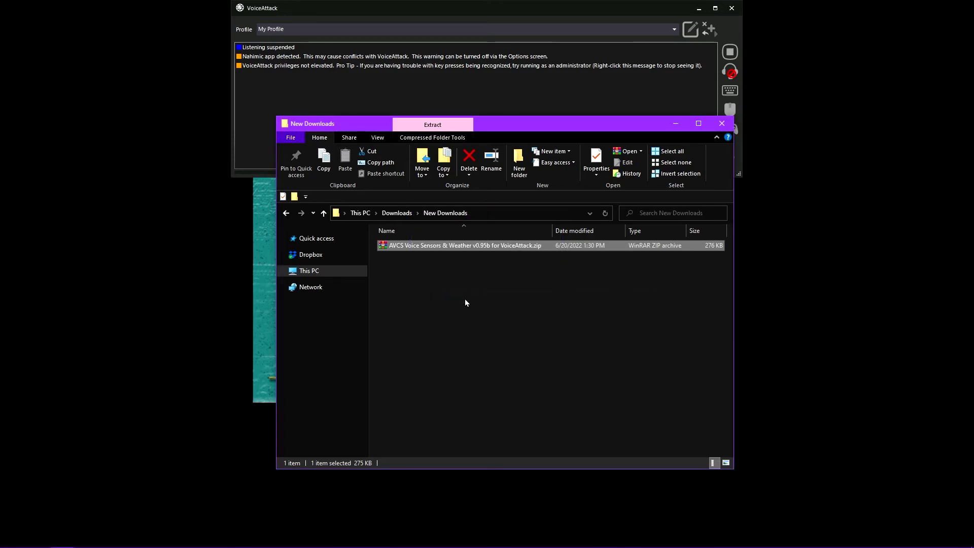
double_click(464, 246)
click(413, 288)
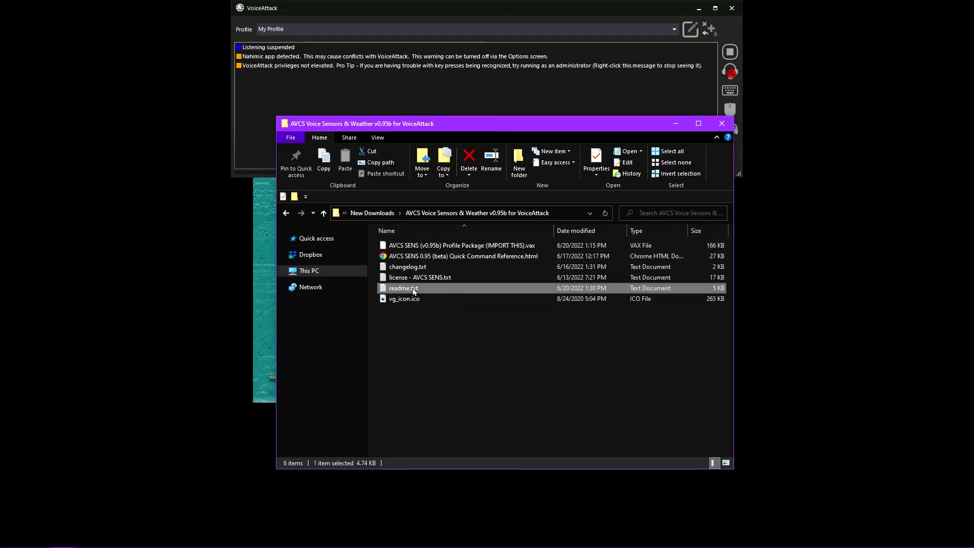
click(422, 269)
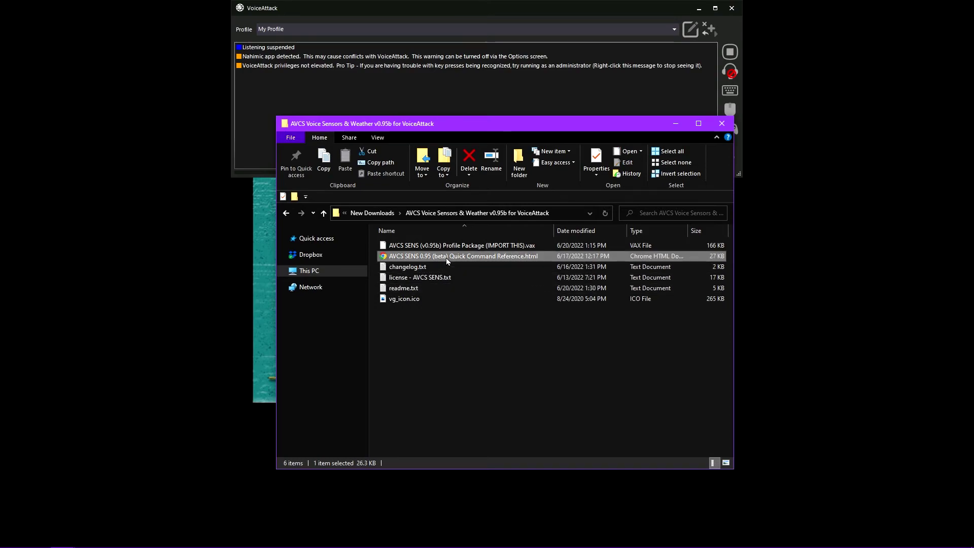
click(471, 246)
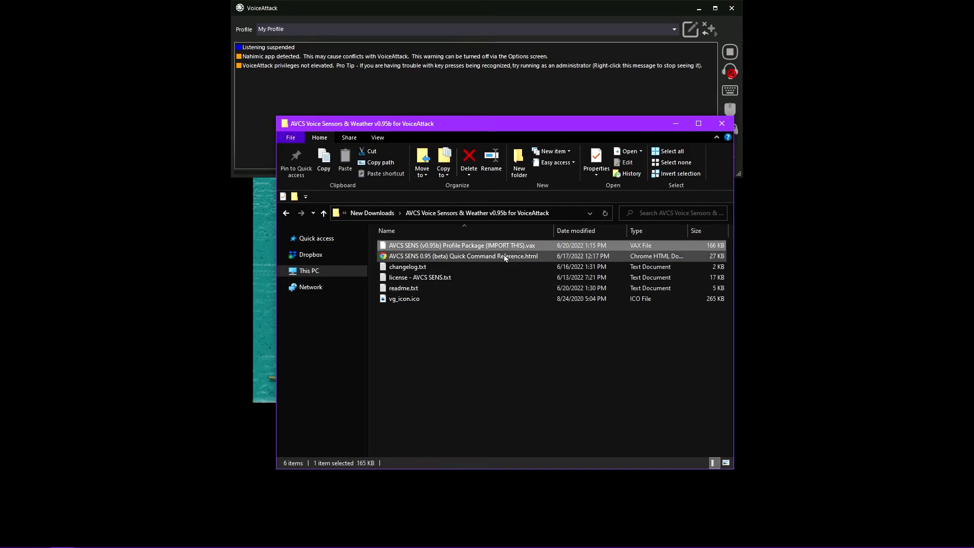
Step: Import AVCS SENS (v0.95b) Profile Package (IMPORT THIS).vax into VoiceAttack and acknowledge the import notice
click(611, 105)
click(709, 34)
click(751, 61)
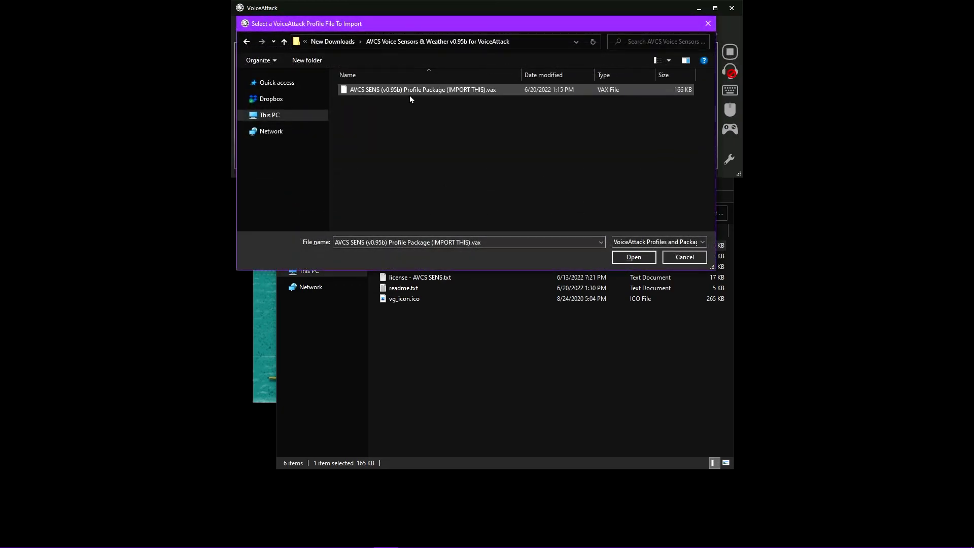
click(632, 257)
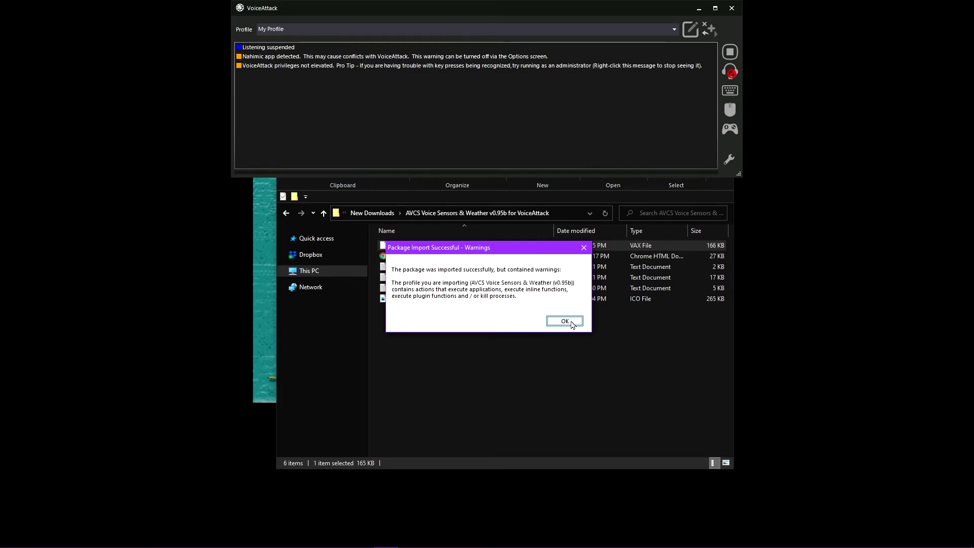
click(571, 322)
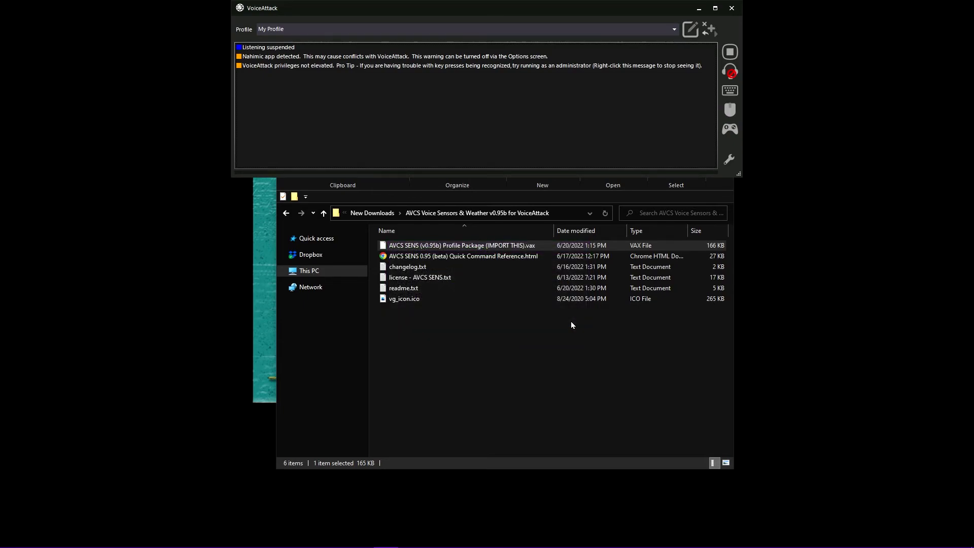
Step: Make AVCS Voice Sensors & Weather (v0.95b) the active profile and bring up its main Sensor Menu
click(606, 31)
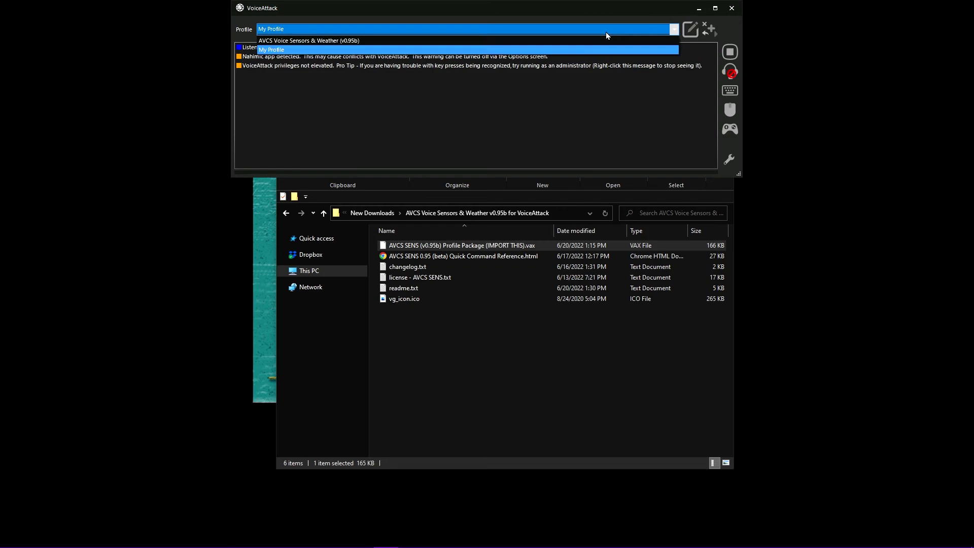
click(561, 41)
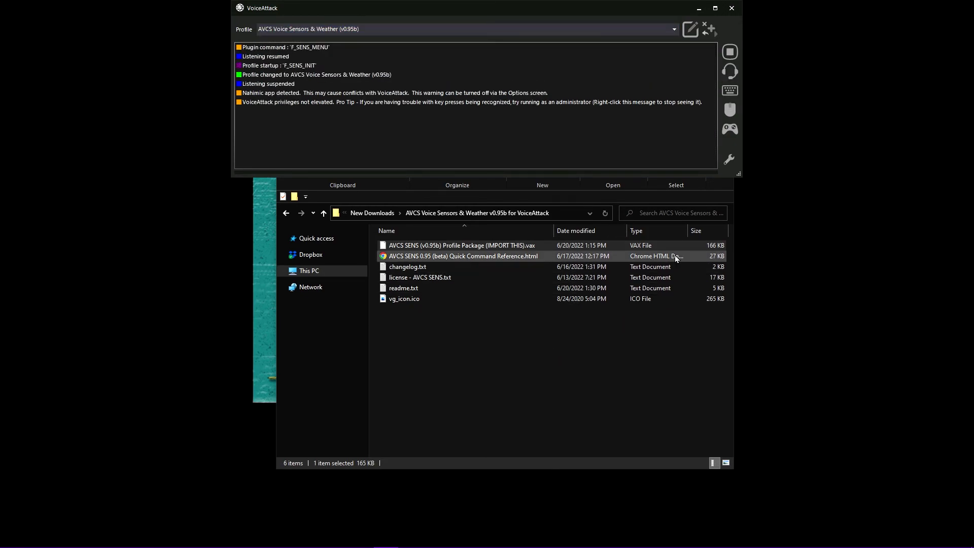
click(675, 186)
click(677, 162)
click(675, 124)
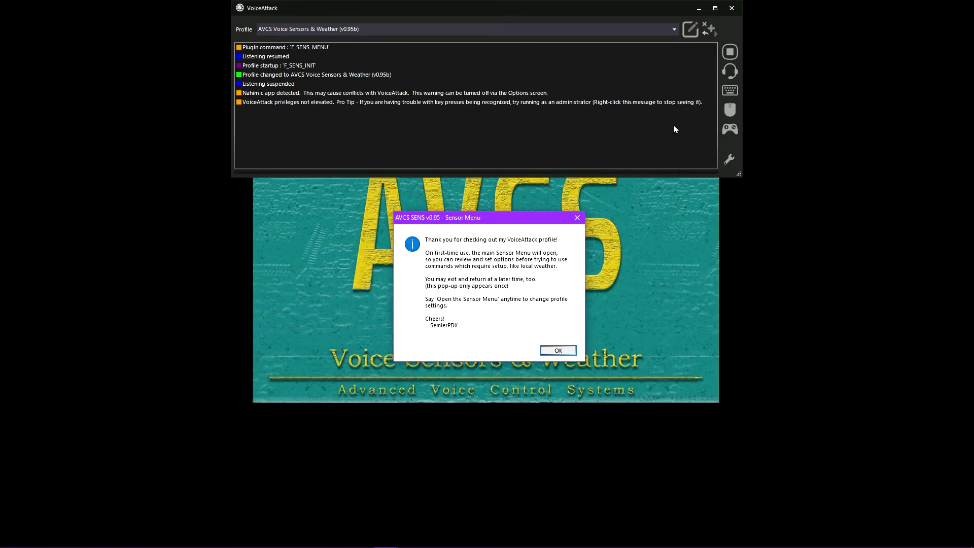
click(558, 351)
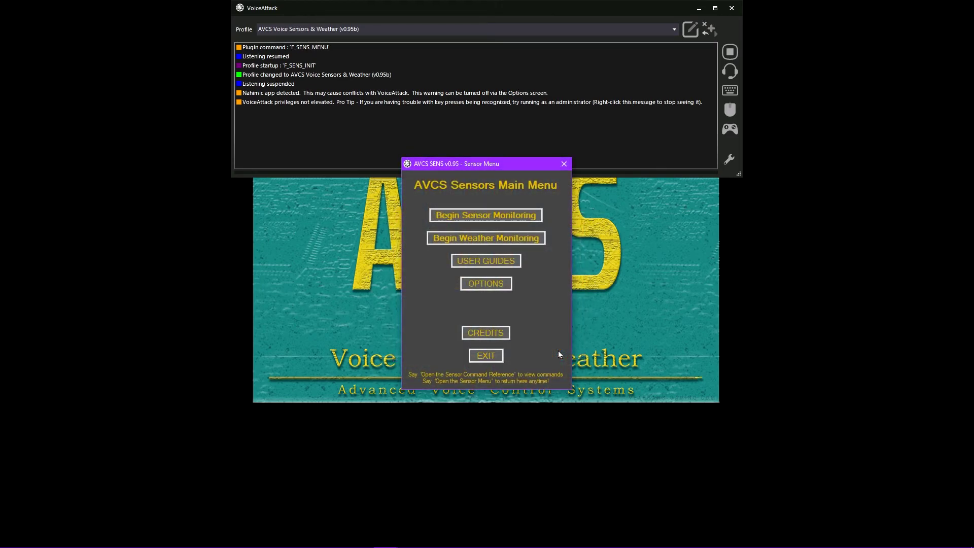
Step: Review the Sensor, Weather and Profile options of the AVCS Sensor Menu and open the user guides
click(498, 285)
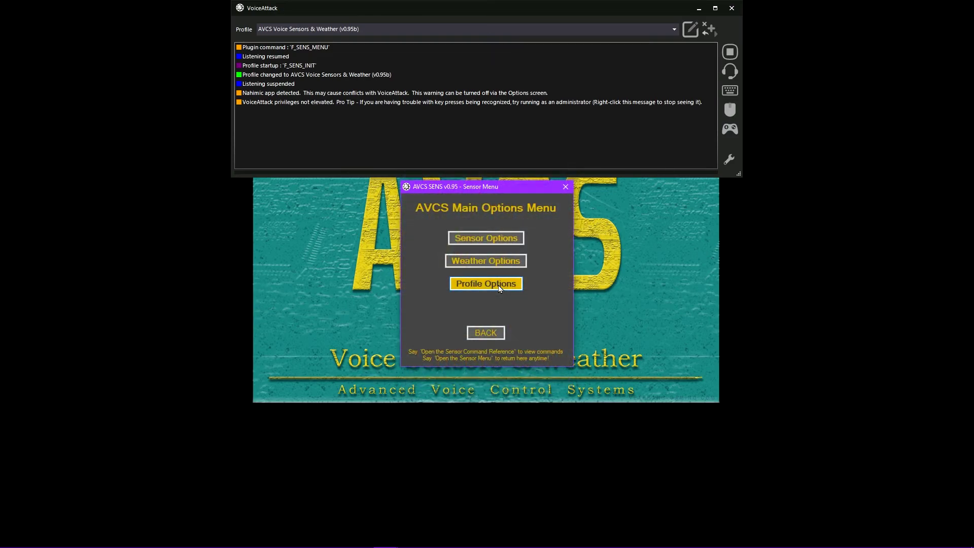
click(497, 239)
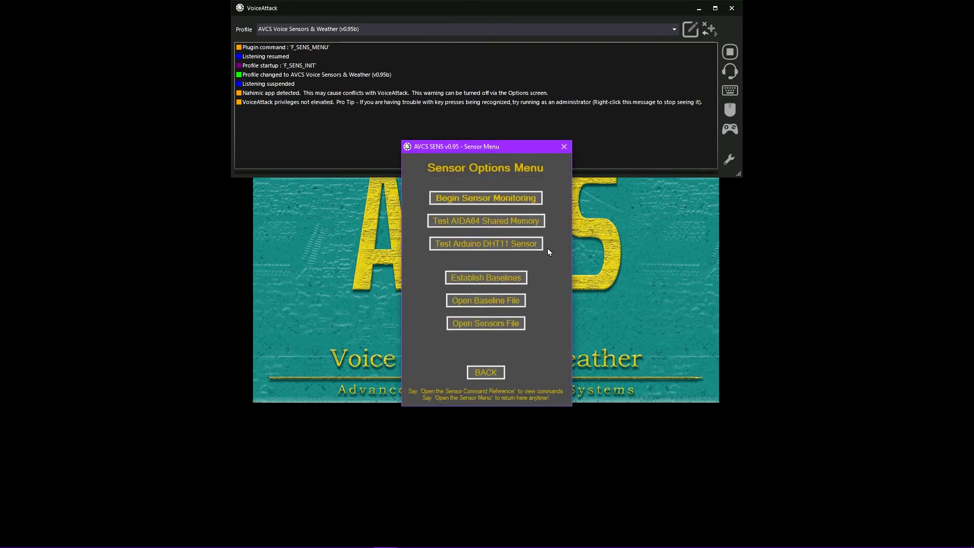
click(501, 375)
click(522, 262)
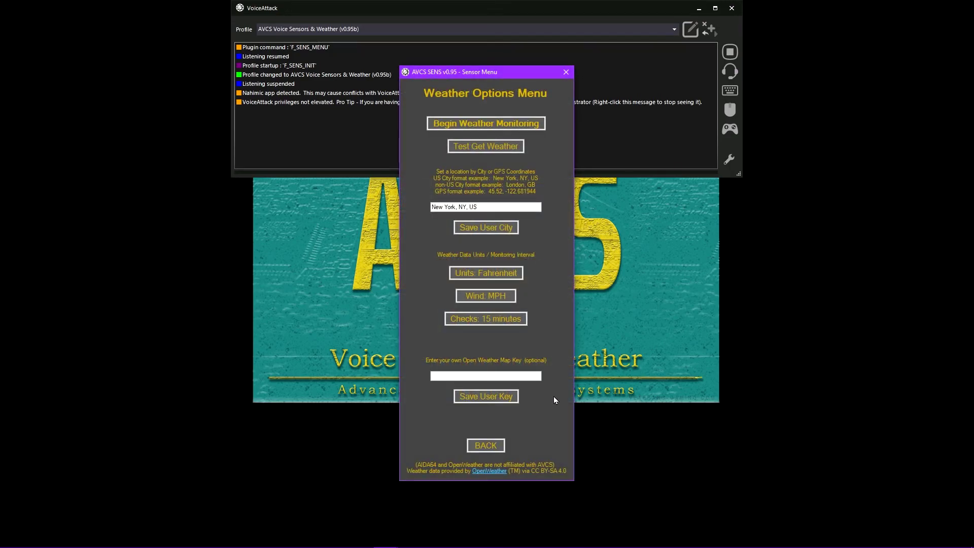
click(489, 450)
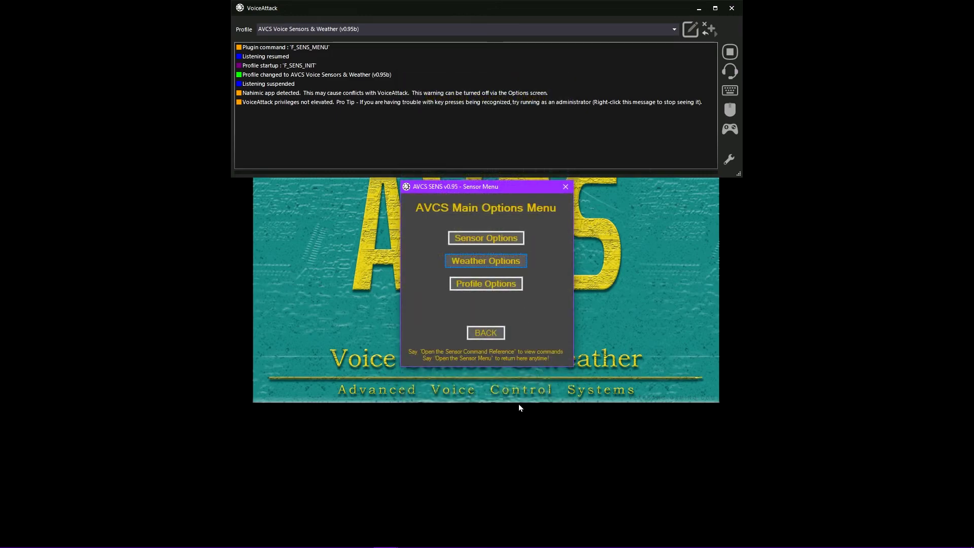
click(495, 283)
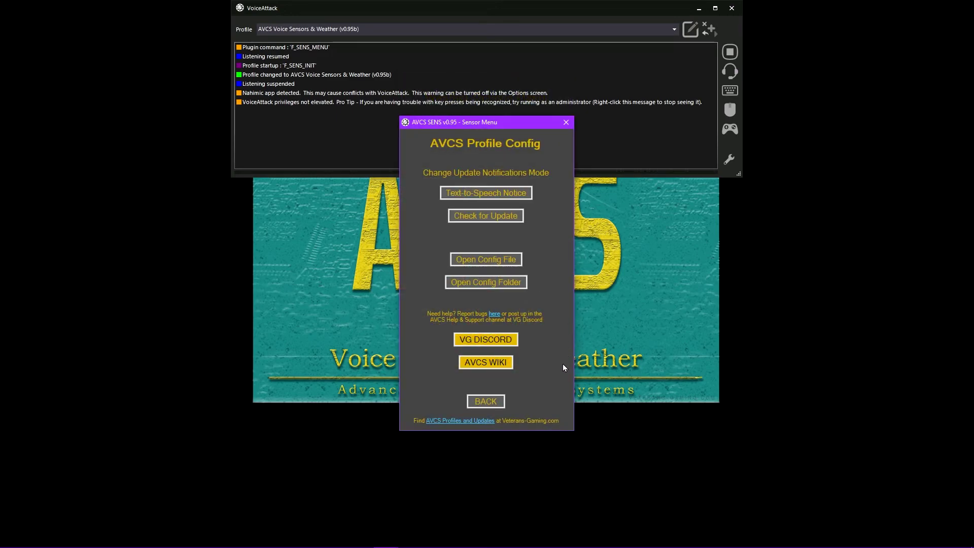
click(497, 405)
click(489, 333)
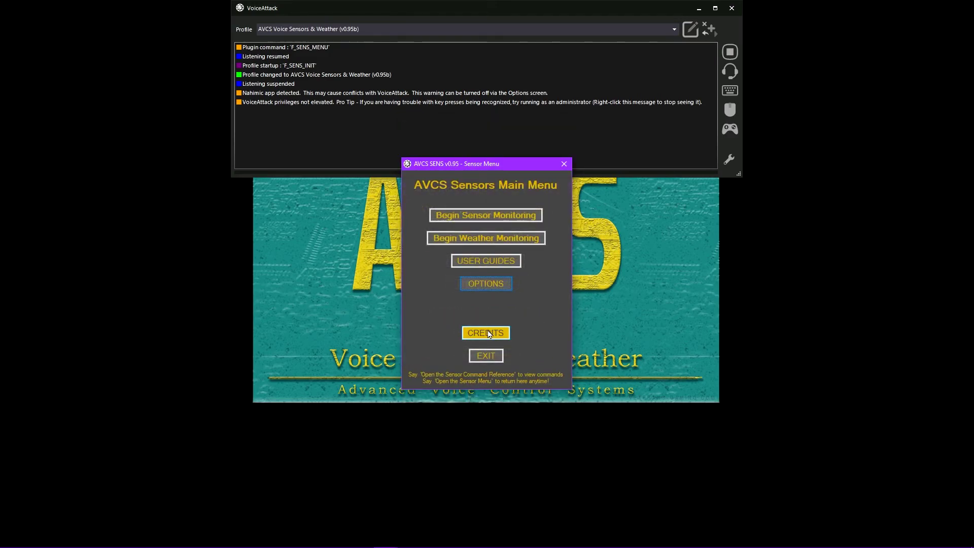
click(504, 261)
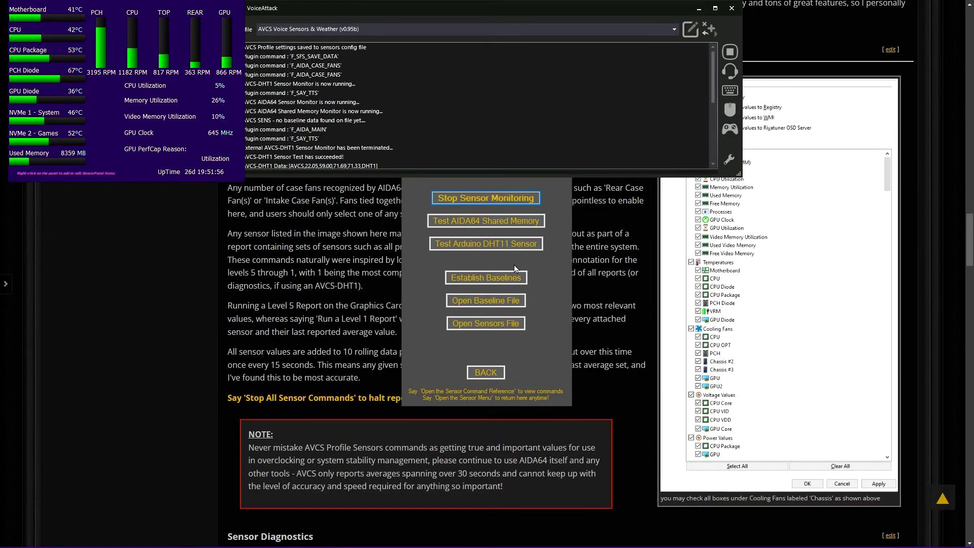
Step: Set the weather location to Portland, OR, US in the Weather Options and save it as the user city
click(496, 372)
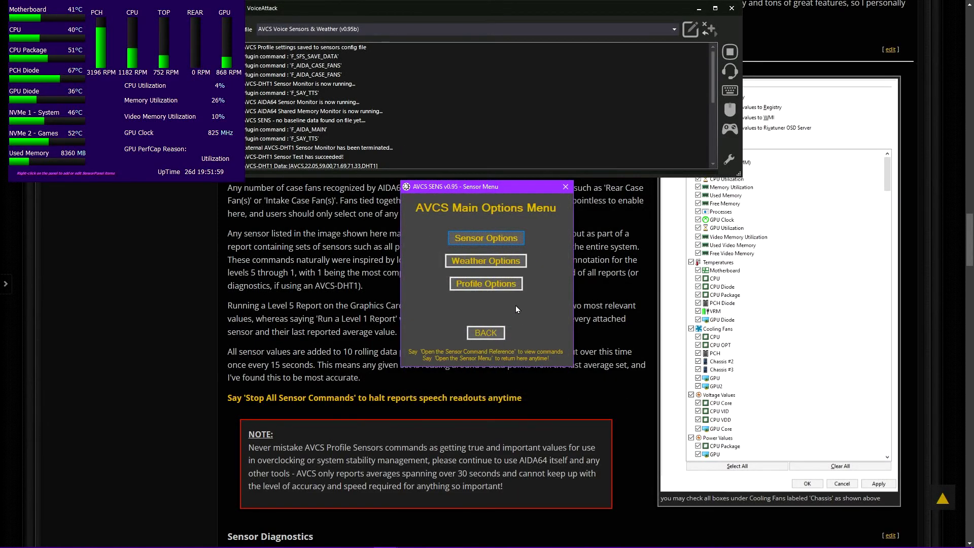
click(487, 260)
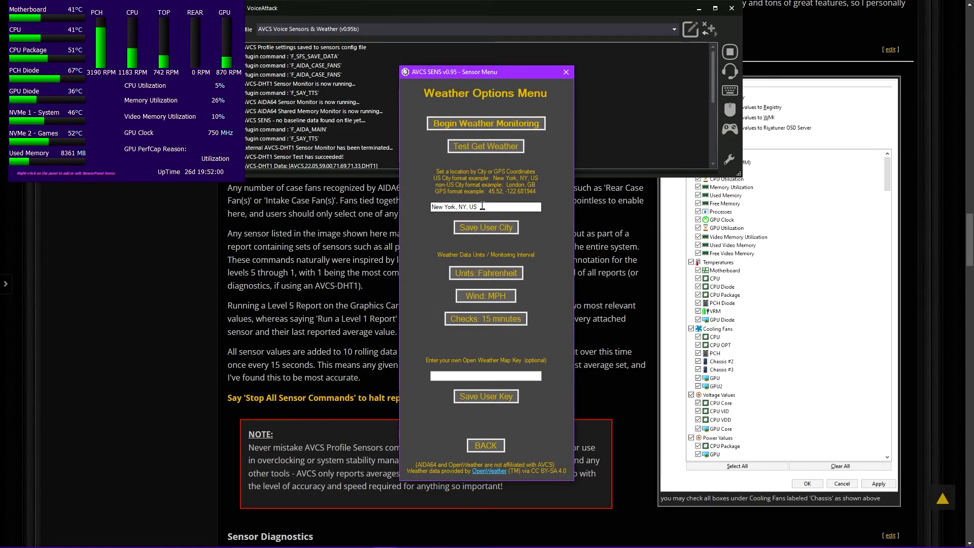
drag(467, 206, 402, 214)
text(Portland,)
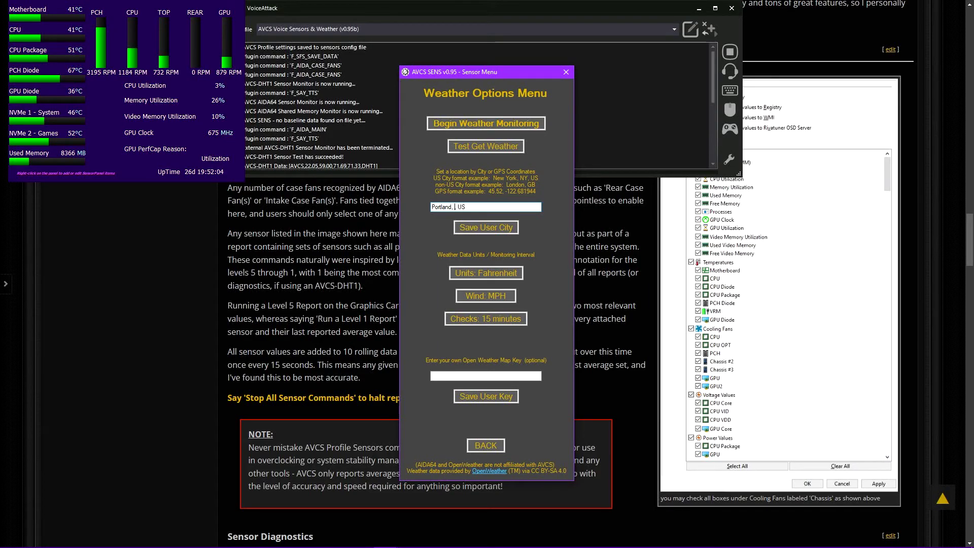
text( OR,)
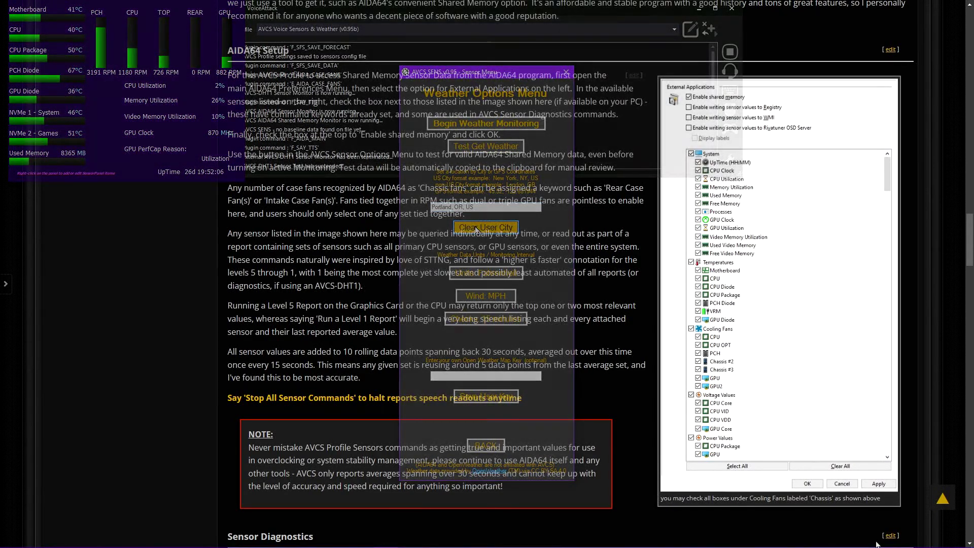
Step: Enable shared memory in AIDA64's External Applications preferences, check the list of shared sensors and accept the settings
key(super)
click(908, 538)
right_click(939, 456)
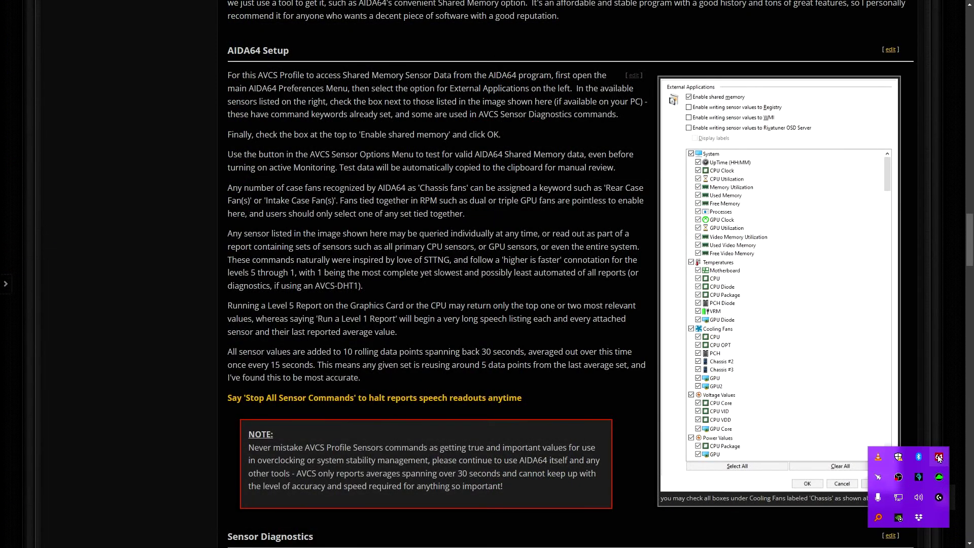
click(922, 457)
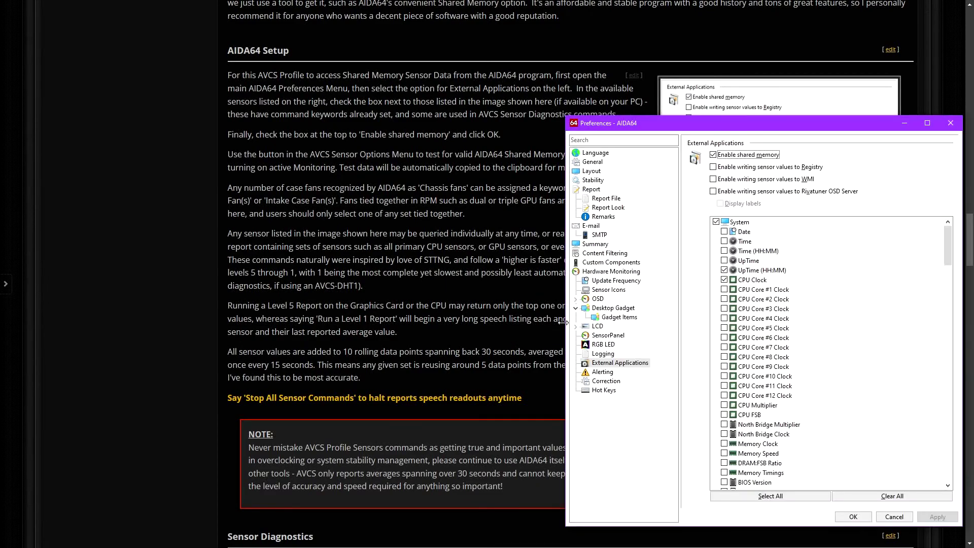
click(713, 155)
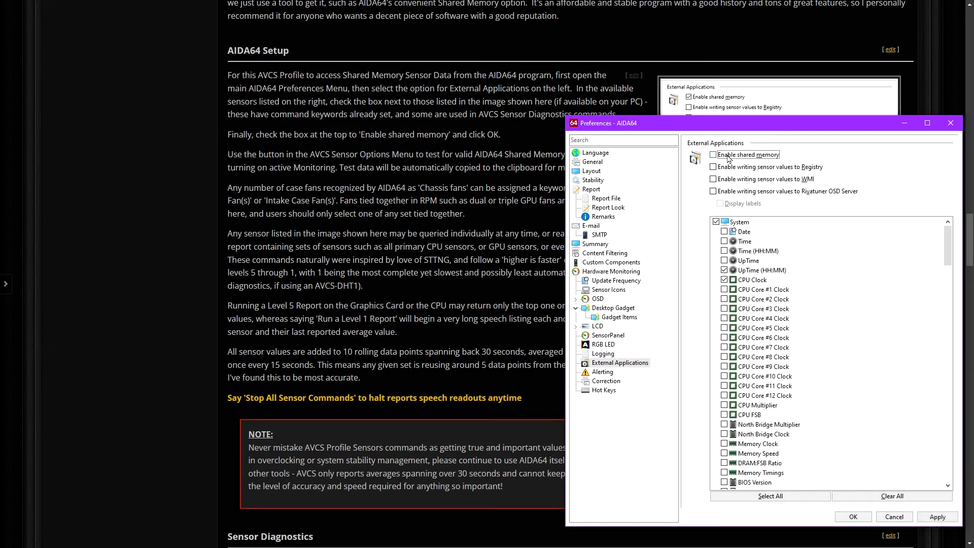
click(942, 517)
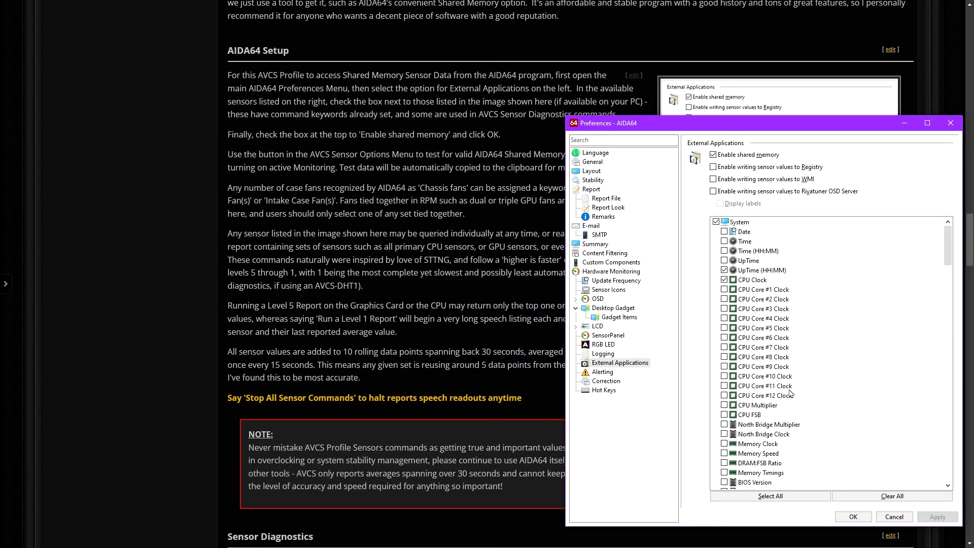
scroll(791, 395, down, 5)
scroll(790, 401, down, 15)
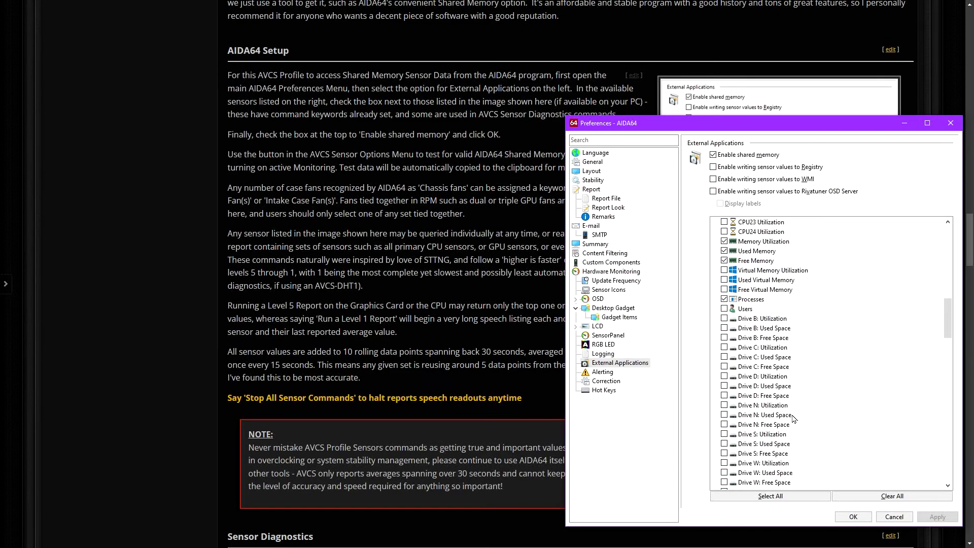
scroll(798, 428, down, 15)
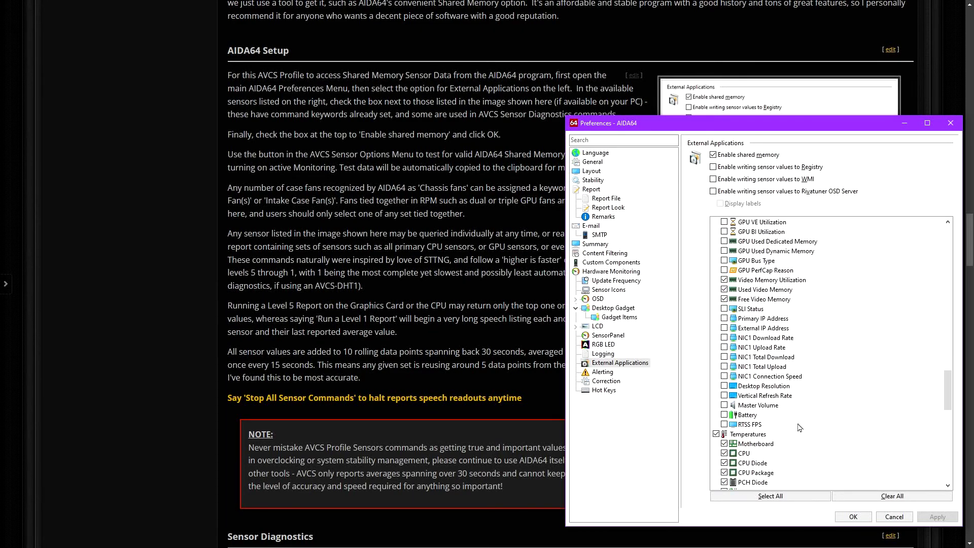
scroll(800, 432, down, 2)
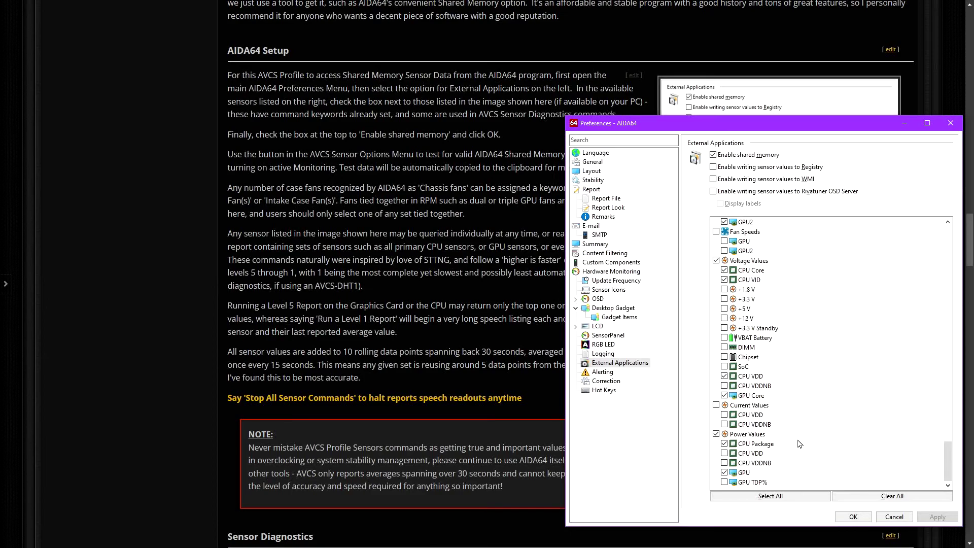
click(854, 518)
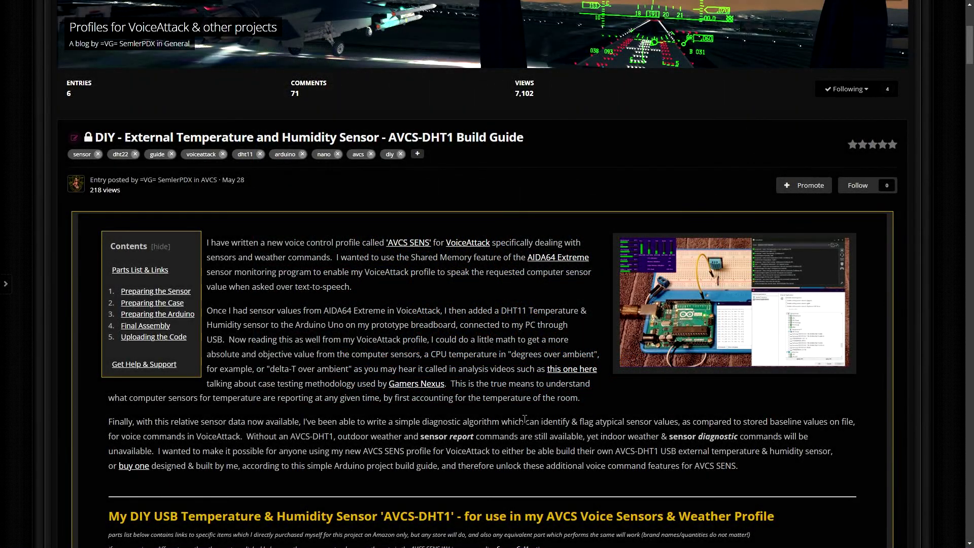
Step: Look through the AVCS-DHT1 build guide from the parts list to testing the sensor, and view the sensor's product photos in the store
scroll(524, 419, down, 15)
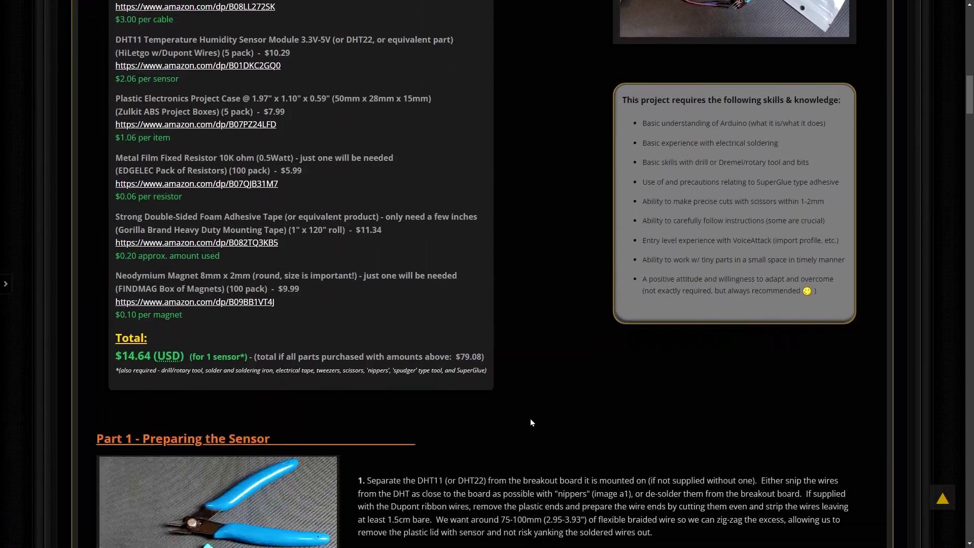
scroll(531, 422, down, 16)
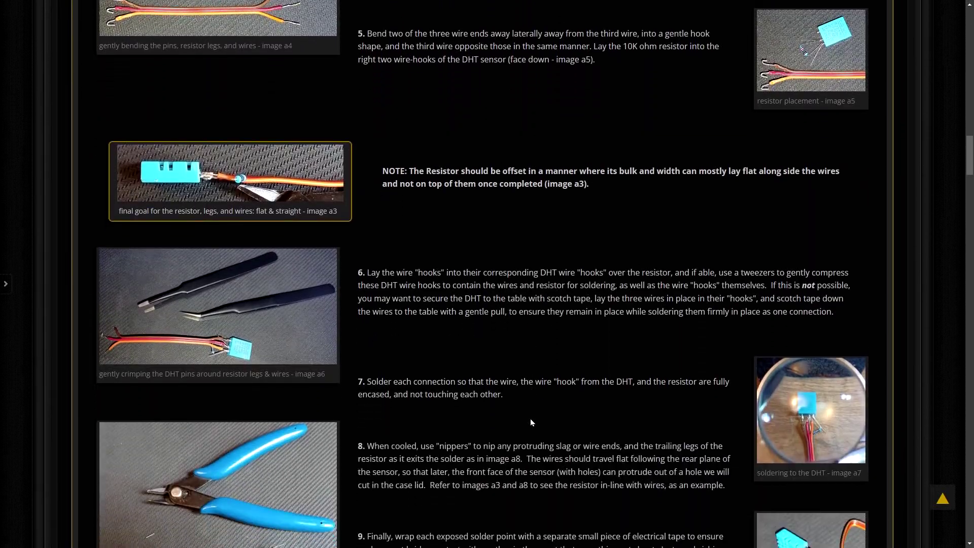
scroll(530, 422, down, 18)
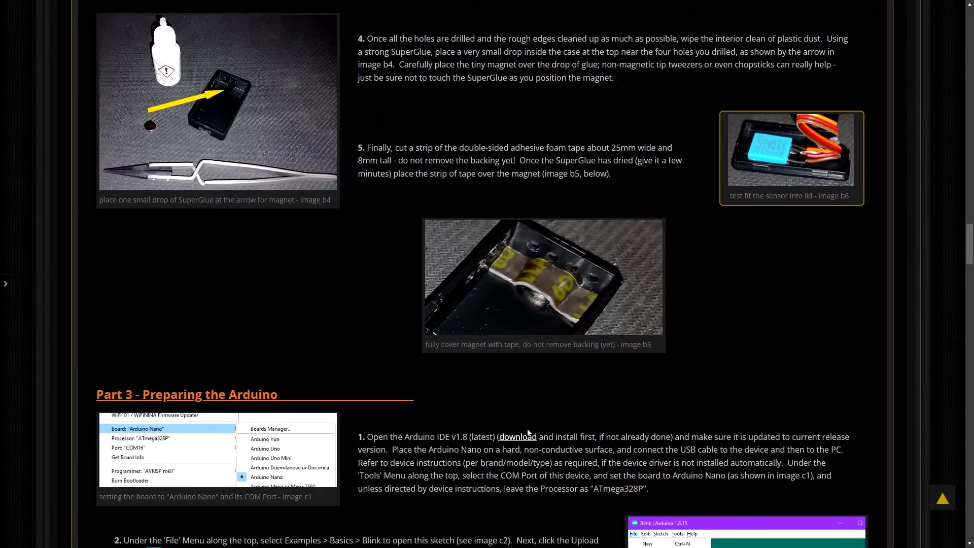
scroll(528, 432, down, 18)
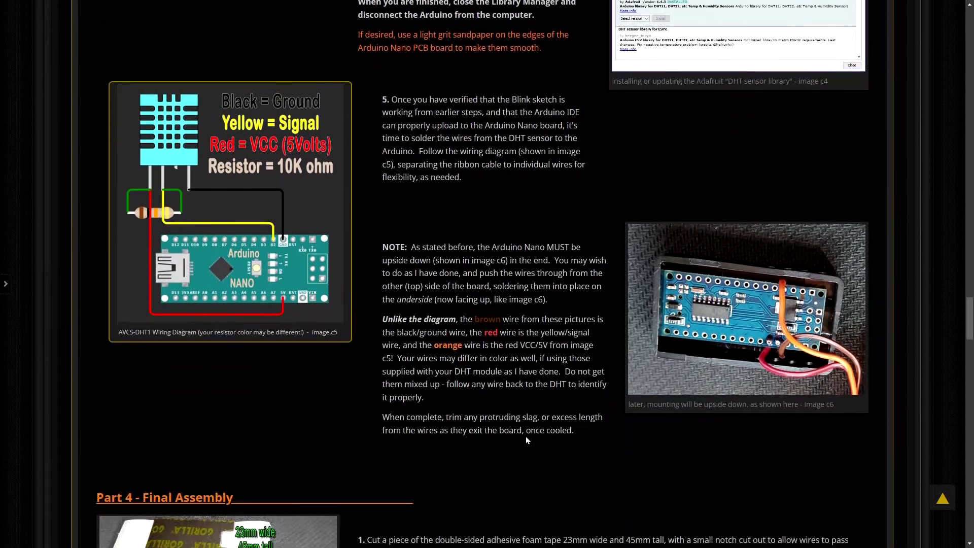
scroll(527, 437, down, 18)
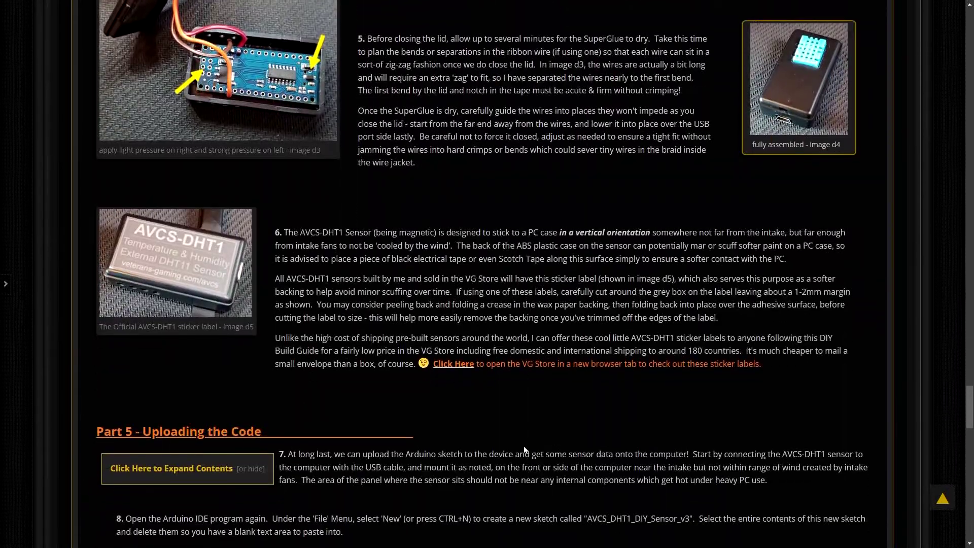
scroll(525, 449, down, 18)
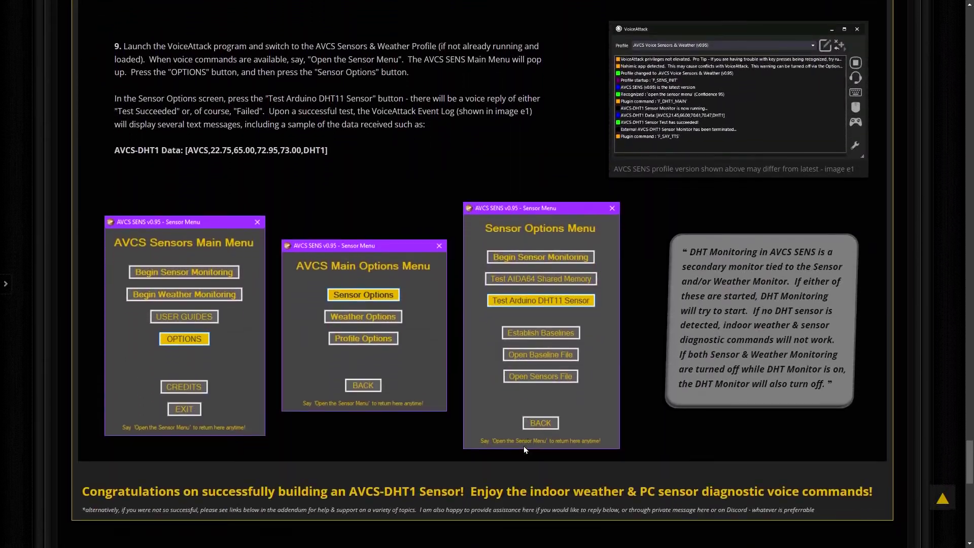
scroll(524, 449, down, 4)
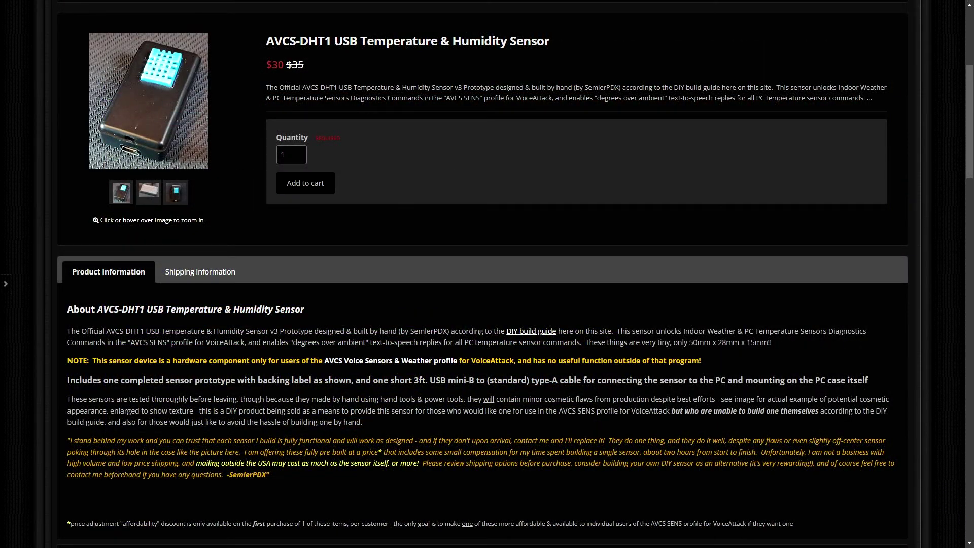
click(139, 203)
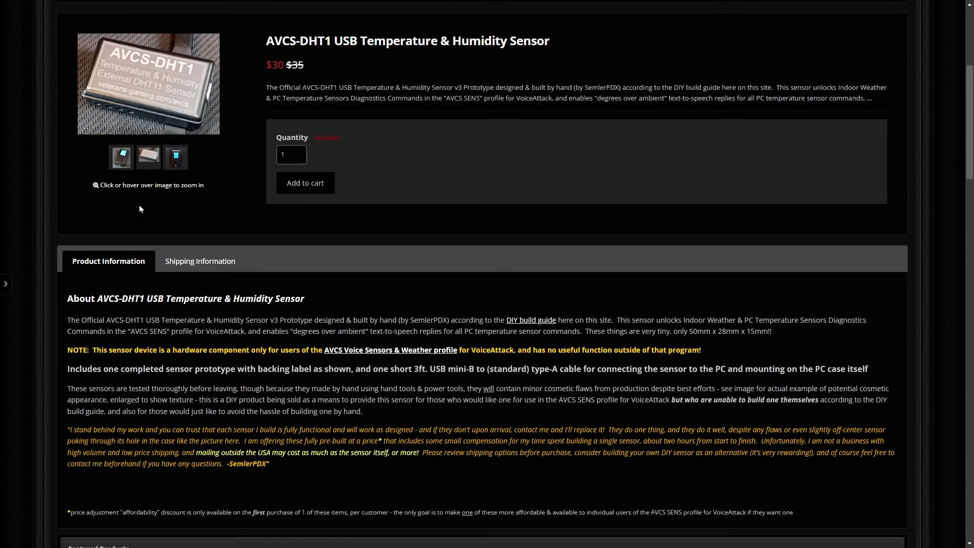
click(173, 162)
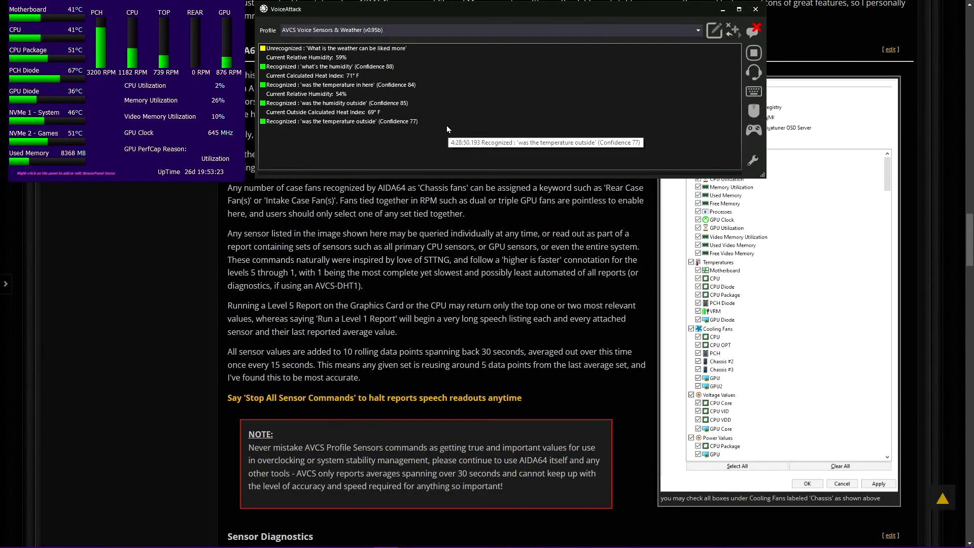
Step: Set the VoiceAttack event log to place new log entries at the bottom
right_click(445, 66)
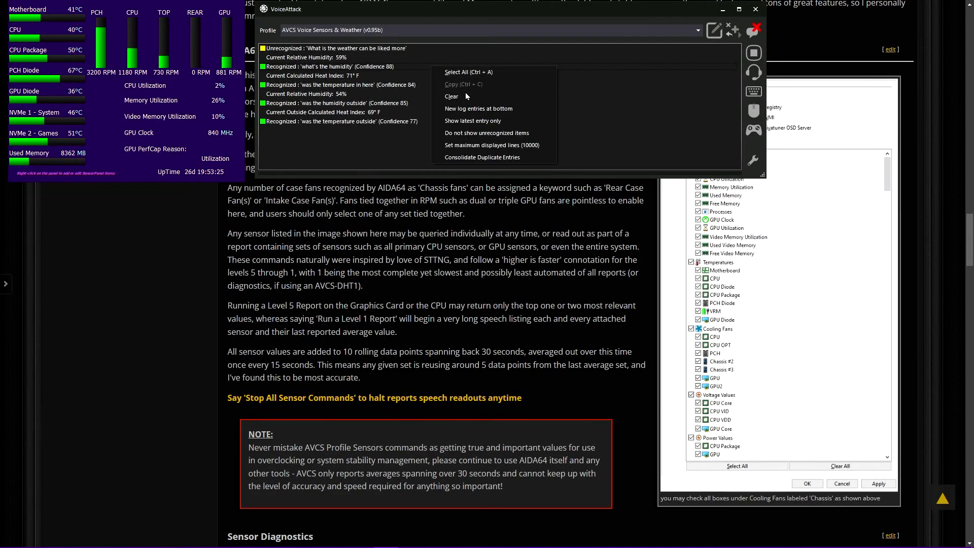
click(470, 114)
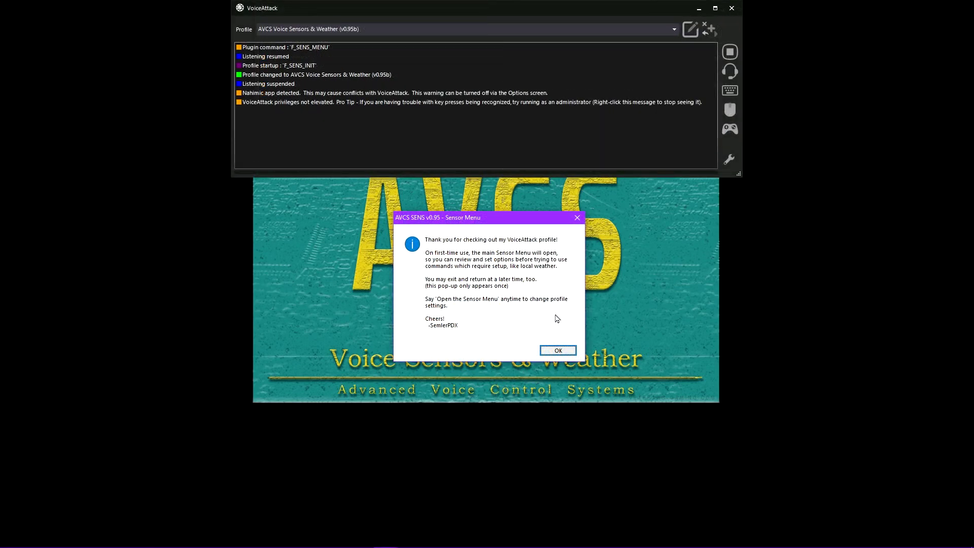
Step: Dismiss the first-use message and review the Sensor, Weather and Profile Options of the AVCS Sensor Menu, returning to the main menu
click(558, 350)
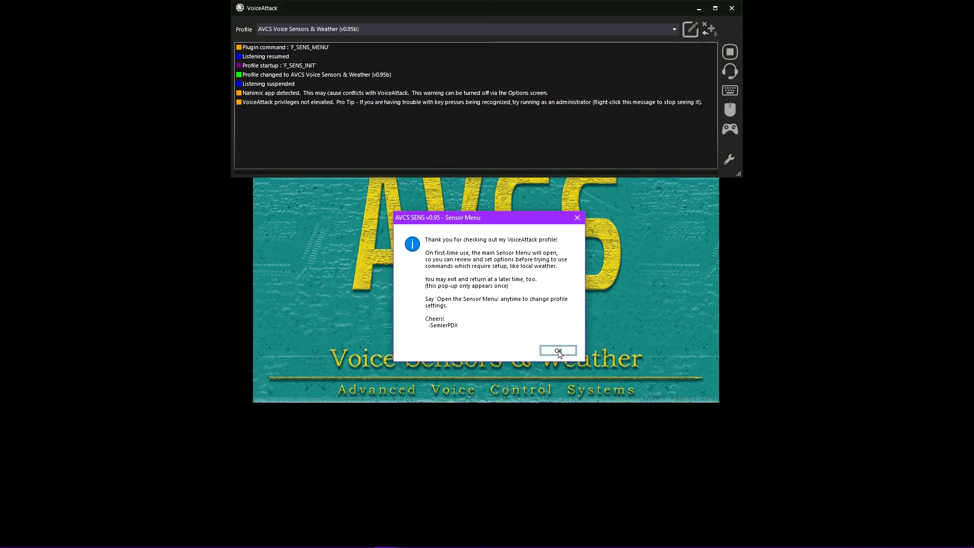
click(558, 351)
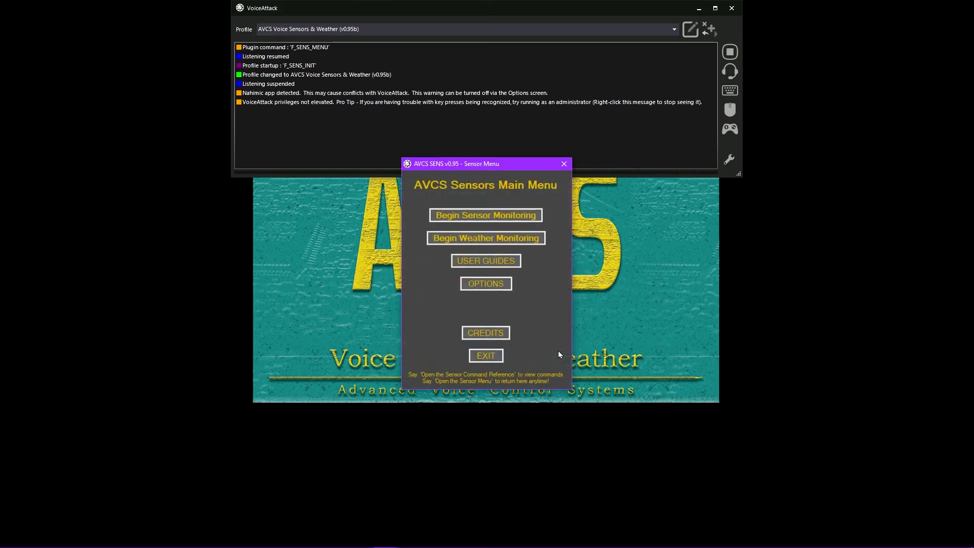
click(498, 285)
click(498, 240)
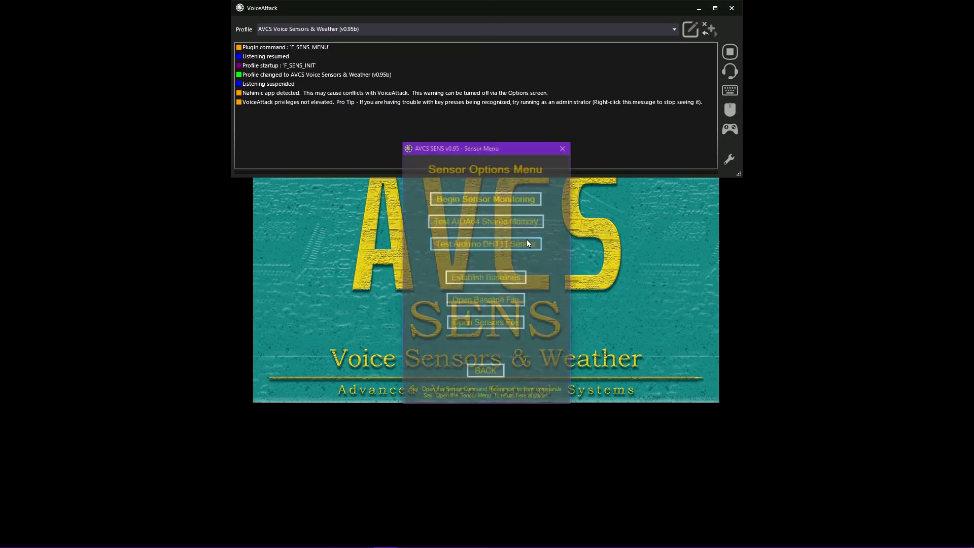
click(500, 376)
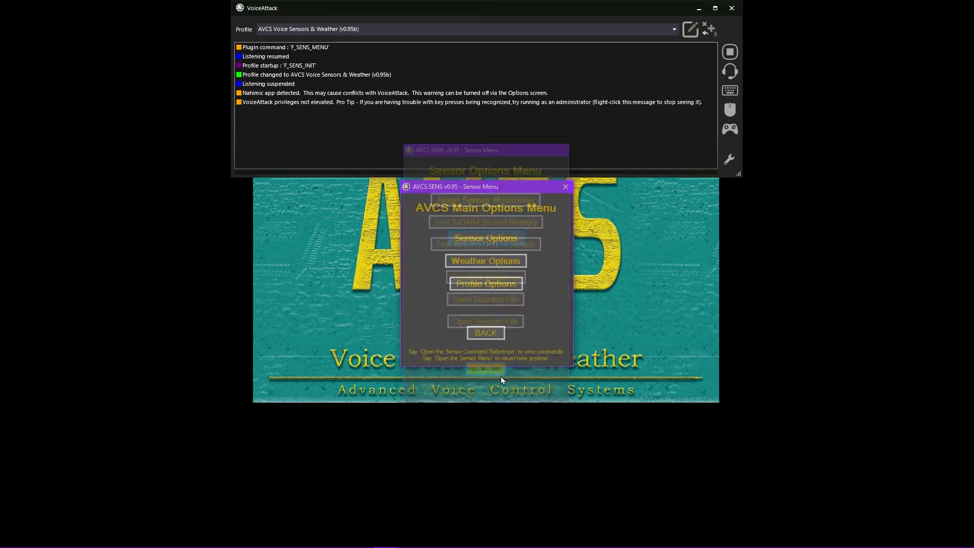
click(520, 262)
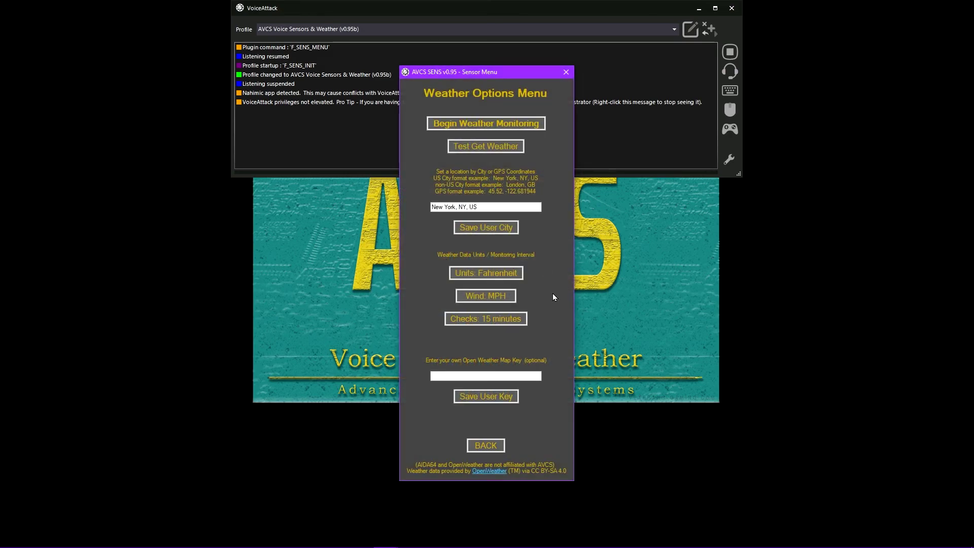
click(489, 449)
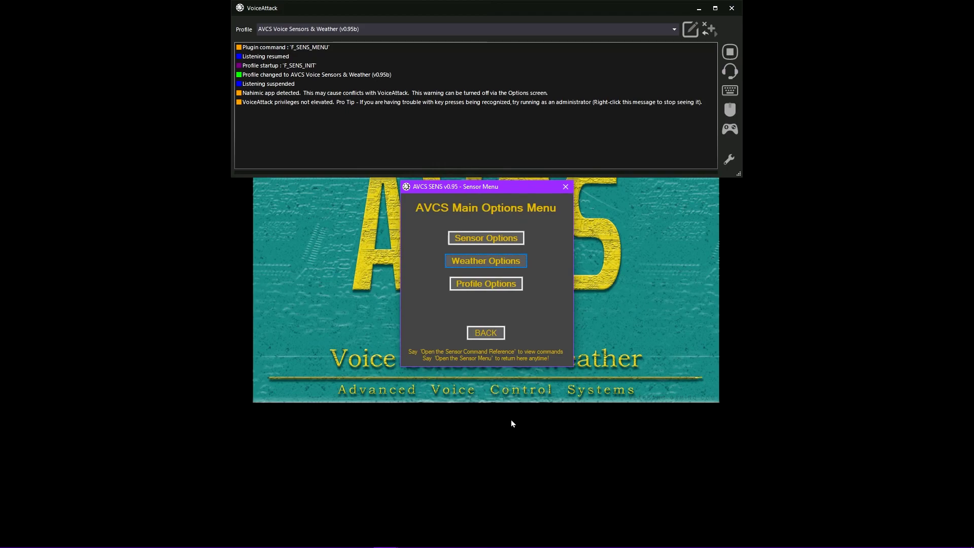
click(500, 289)
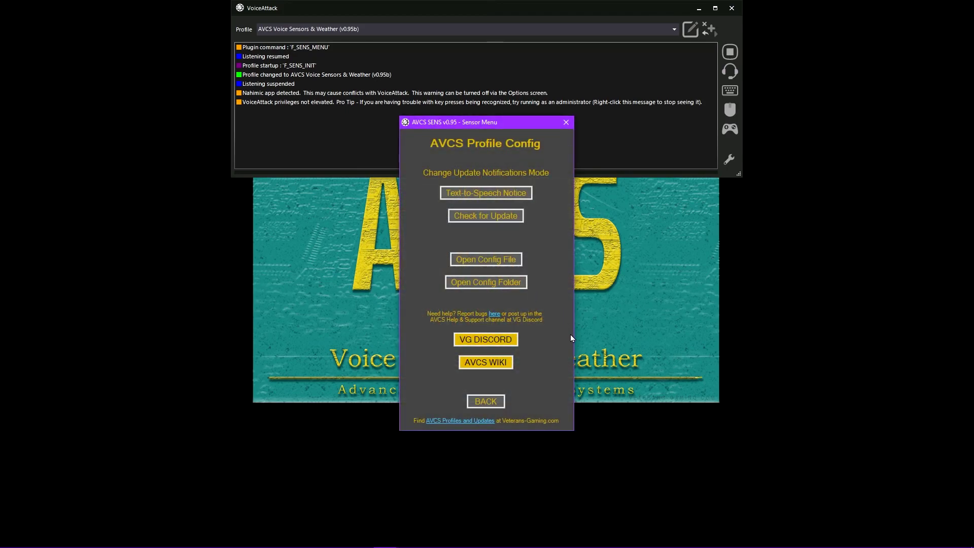
click(497, 403)
click(487, 333)
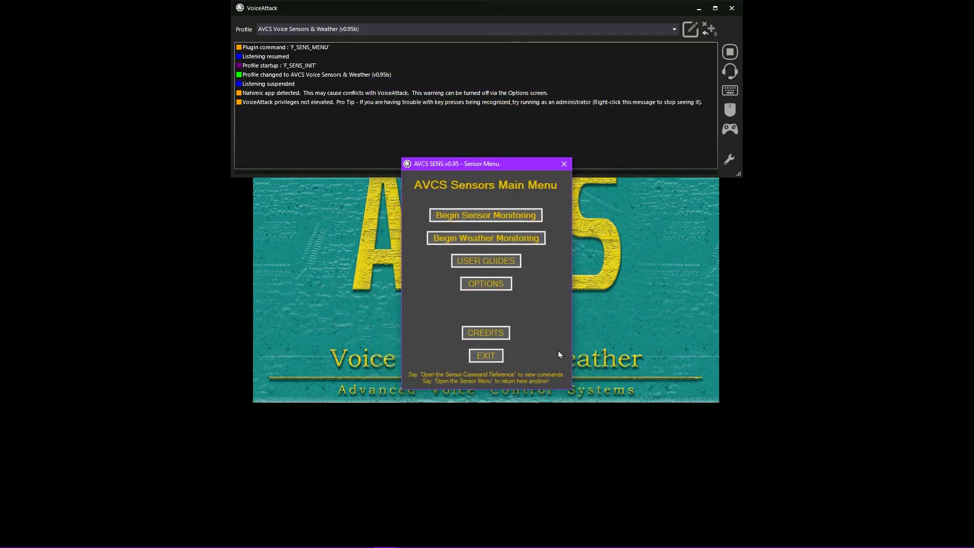
Step: Revisit the option menus of the AVCS Sensor Menu and toggle the temperature units in the Weather Options
click(500, 288)
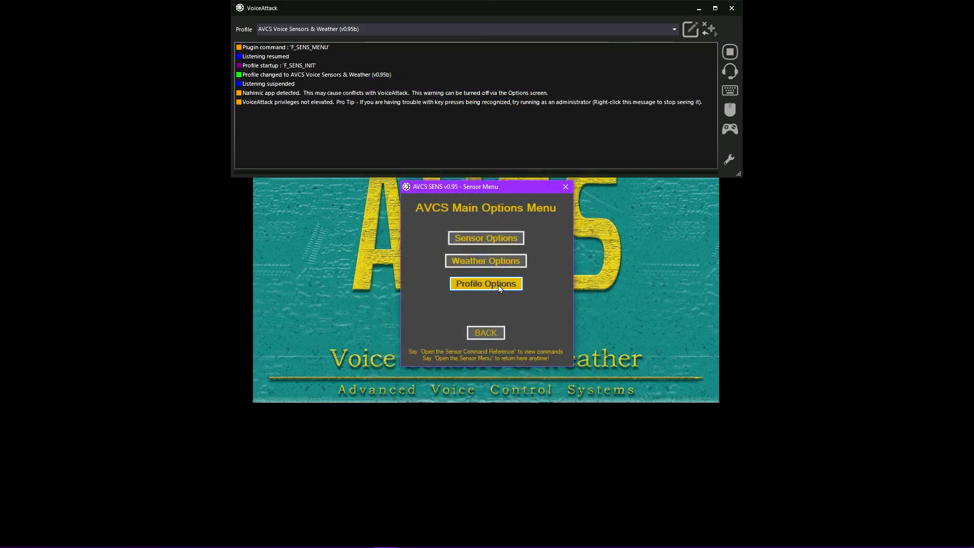
click(495, 238)
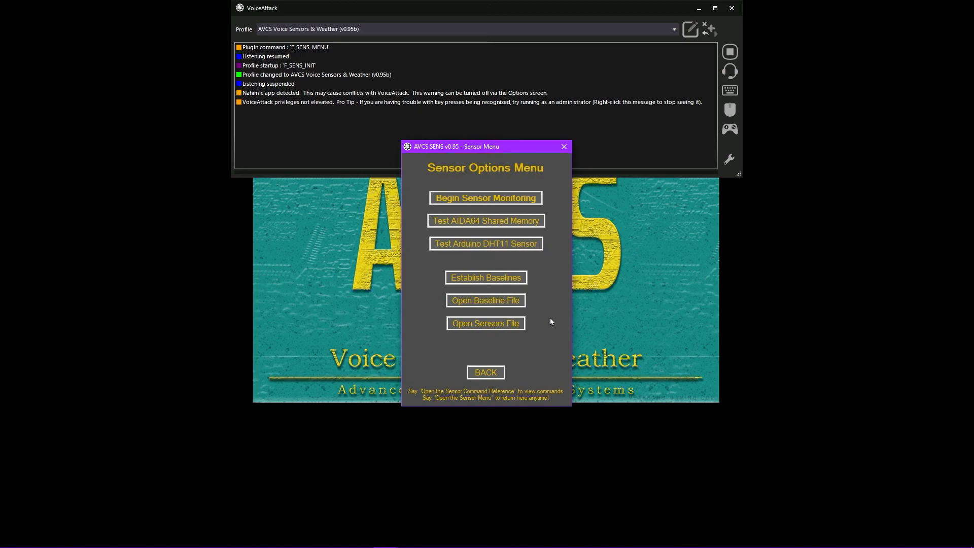
click(500, 376)
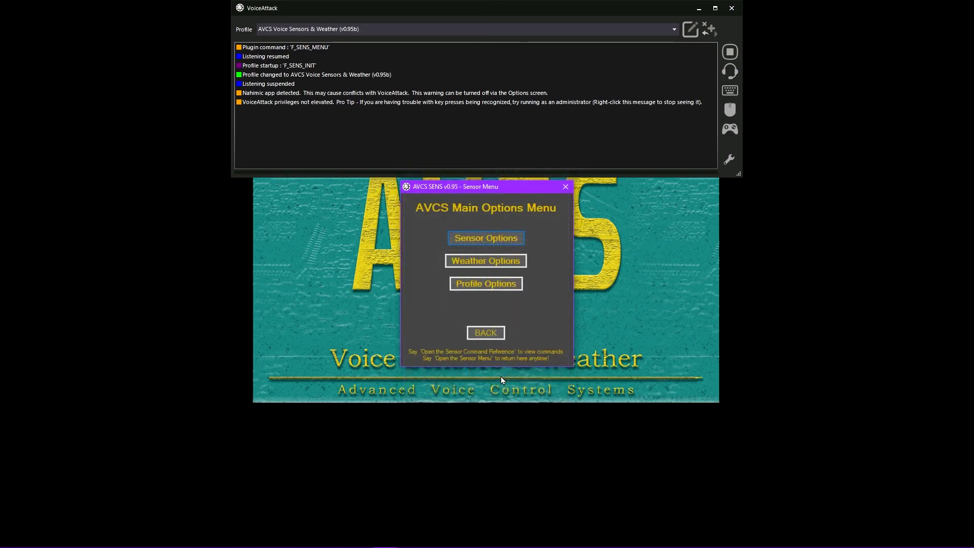
click(524, 264)
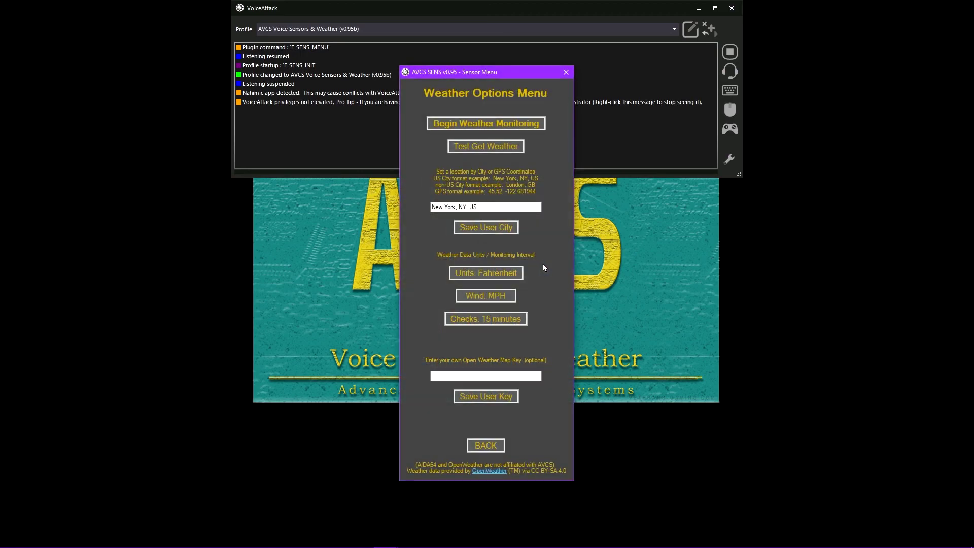
click(489, 447)
click(497, 282)
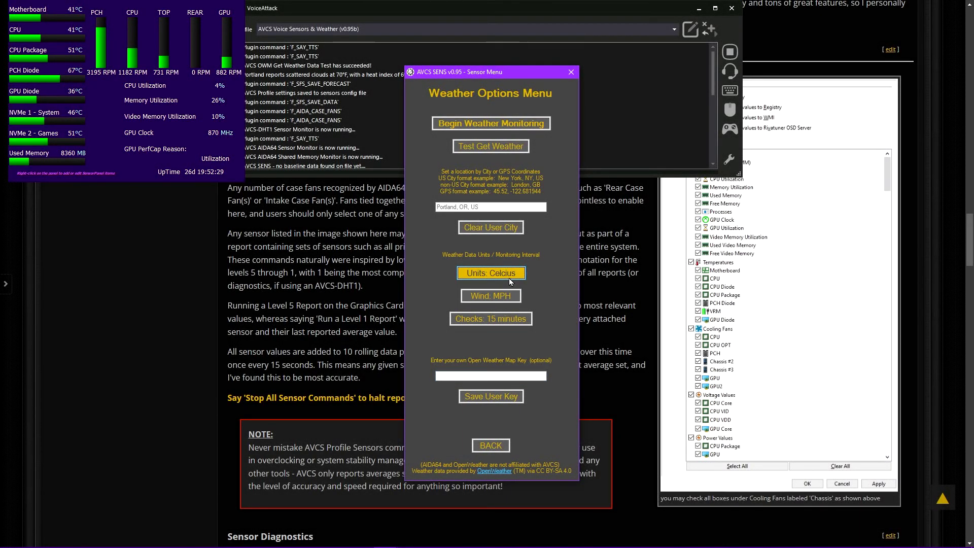
click(510, 278)
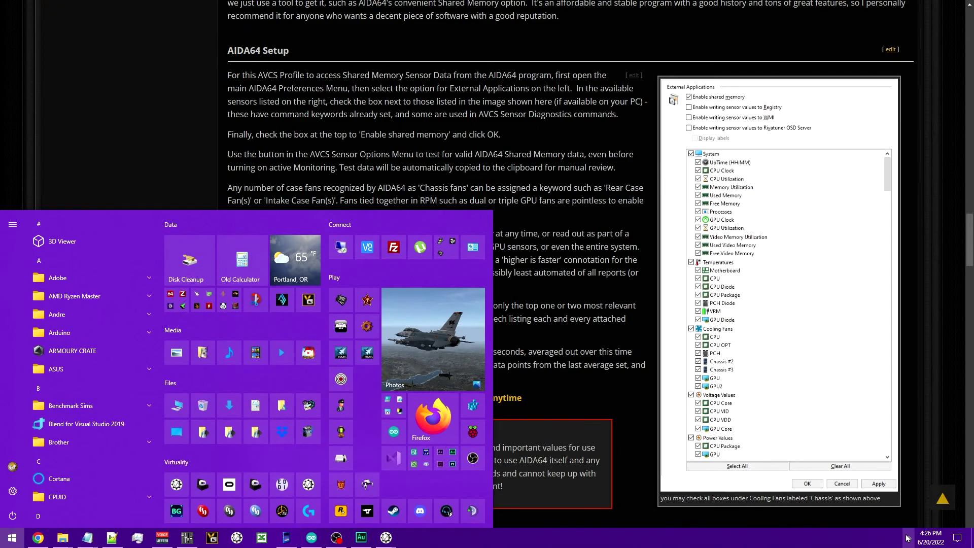
Step: Enable shared memory in AIDA64's External Applications preferences, looking through the sensors ticked for sharing before accepting the settings
click(908, 537)
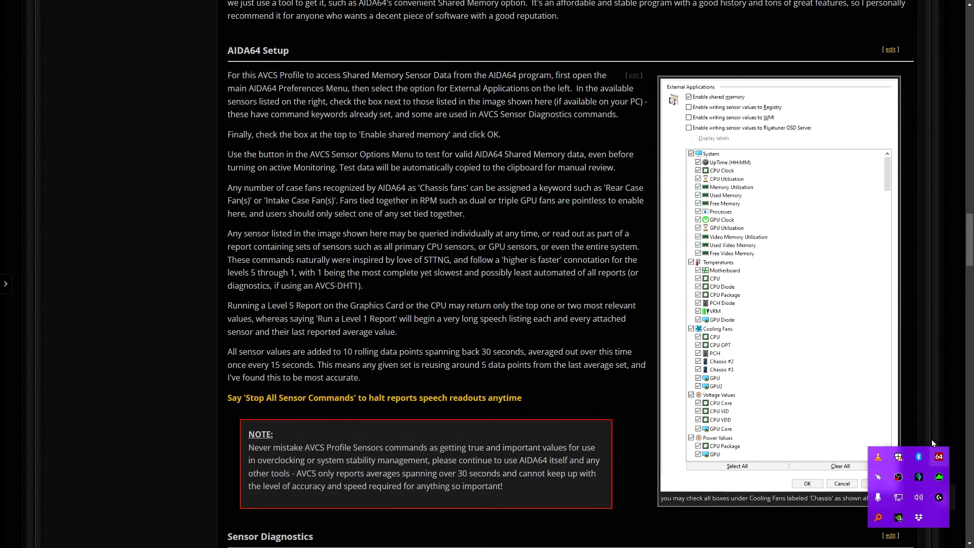
right_click(938, 456)
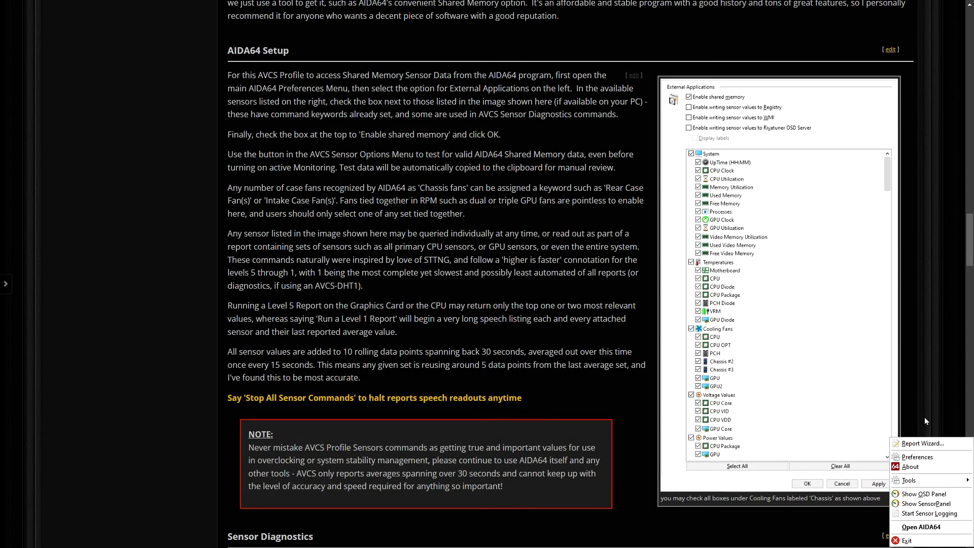
click(923, 458)
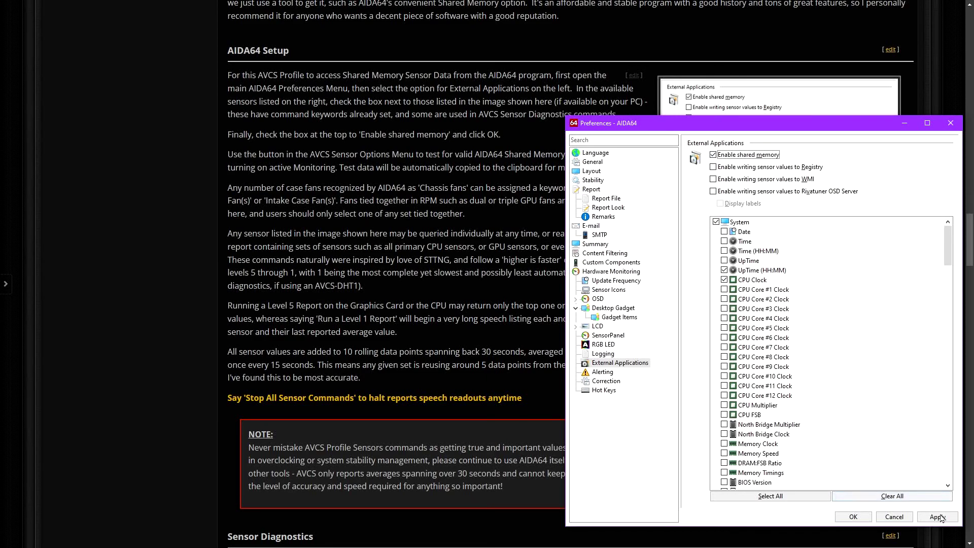
scroll(790, 394, down, 20)
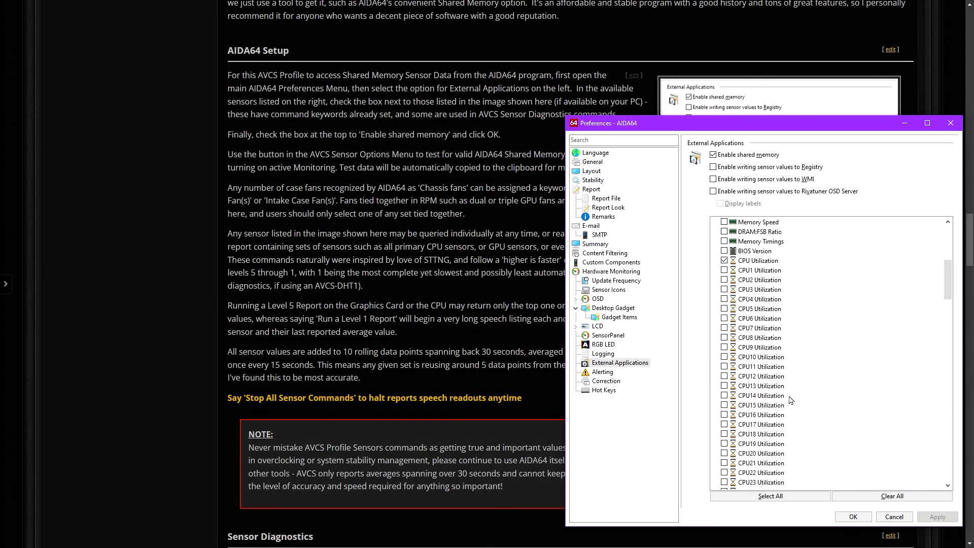
scroll(792, 434, down, 15)
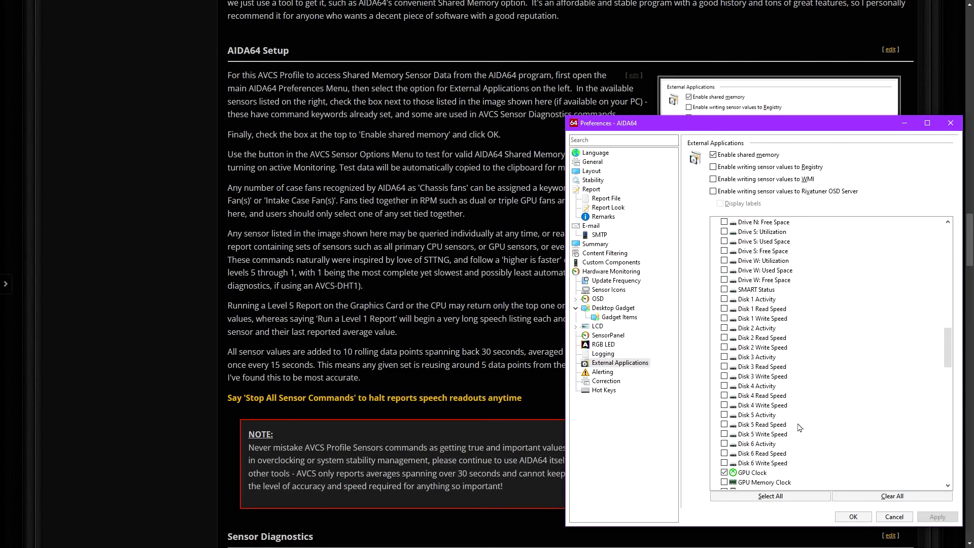
scroll(799, 428, down, 10)
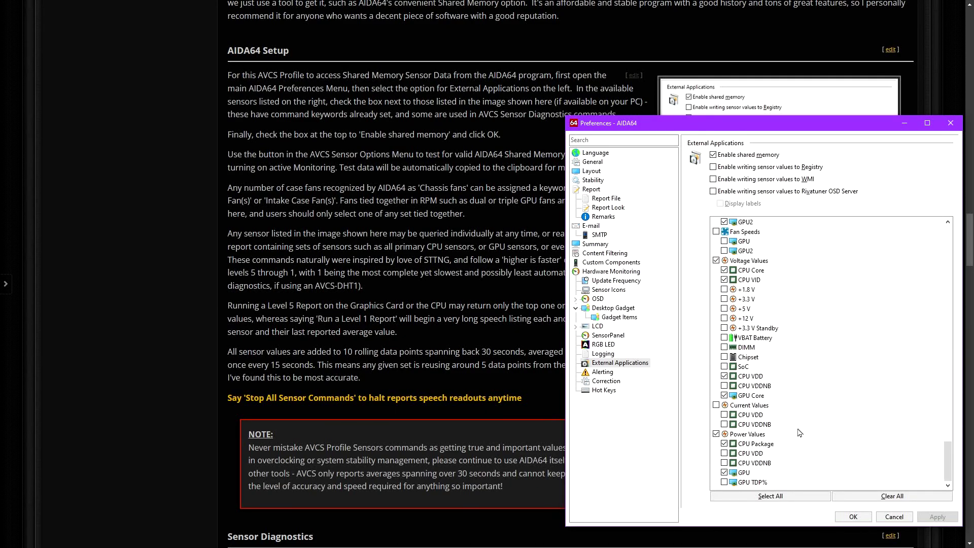
click(853, 516)
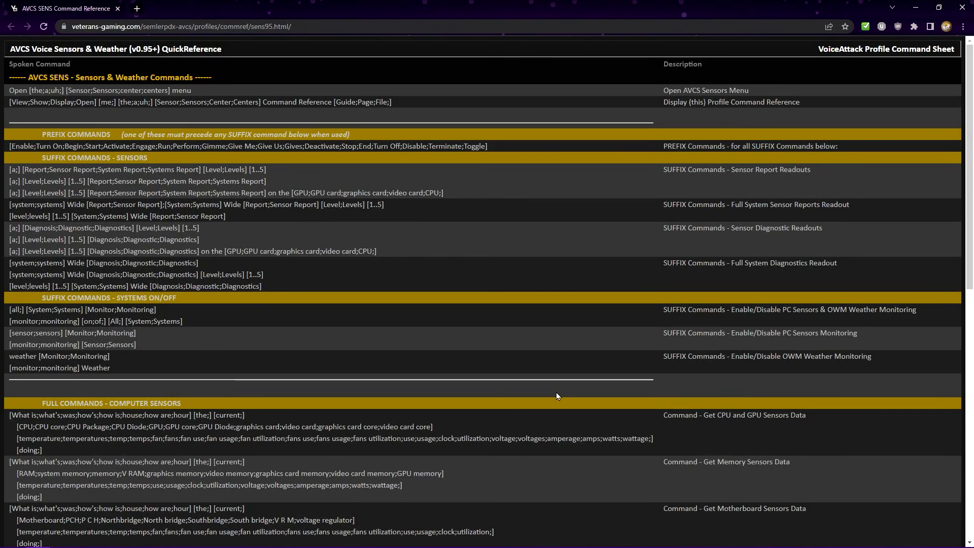
Step: Read through the AVCS SENS command reference in the browser and open the AVCS SENS Wiki page from it
scroll(555, 395, down, 1)
scroll(555, 394, down, 7)
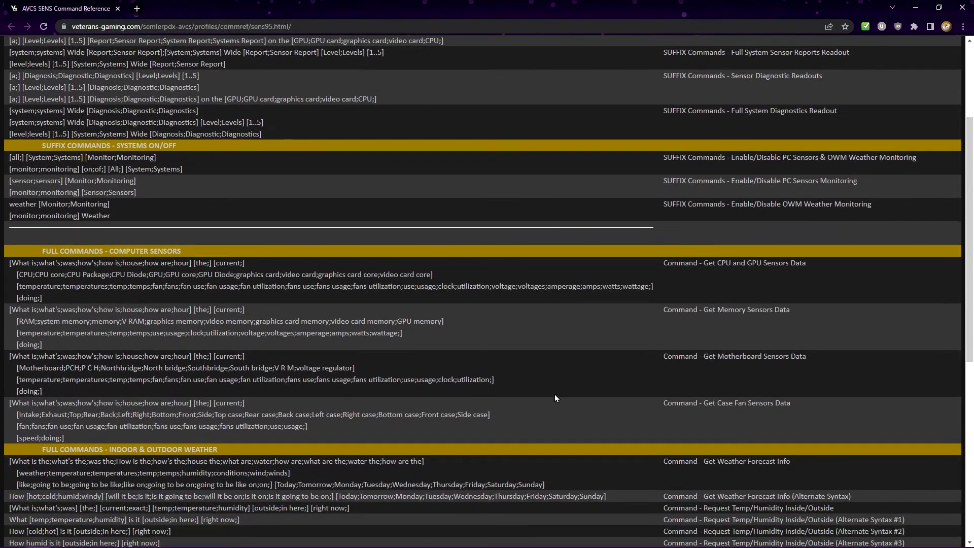
scroll(555, 394, down, 3)
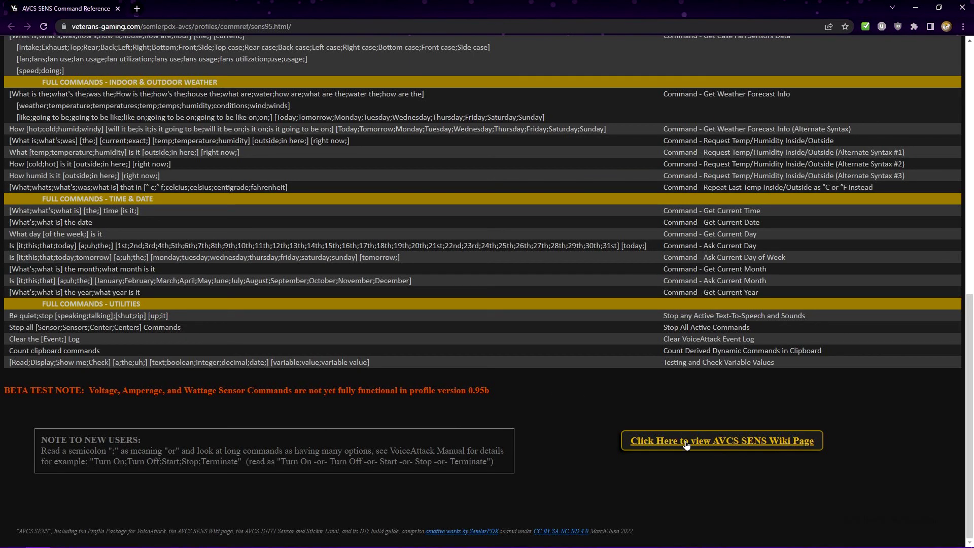
click(686, 443)
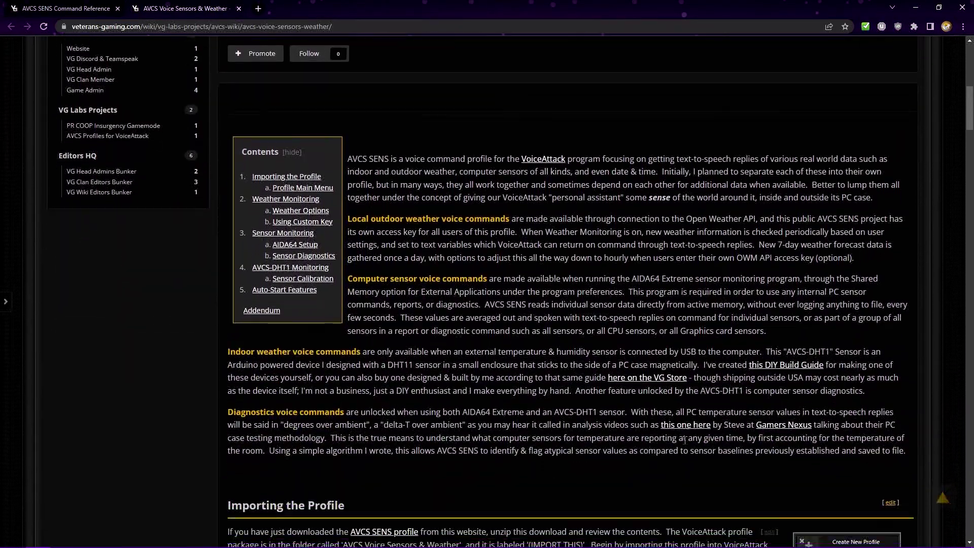
Step: Read through the AVCS Voice Sensors & Weather wiki page, from the profile import and monitoring sections down to the Addendum links
scroll(684, 439, down, 10)
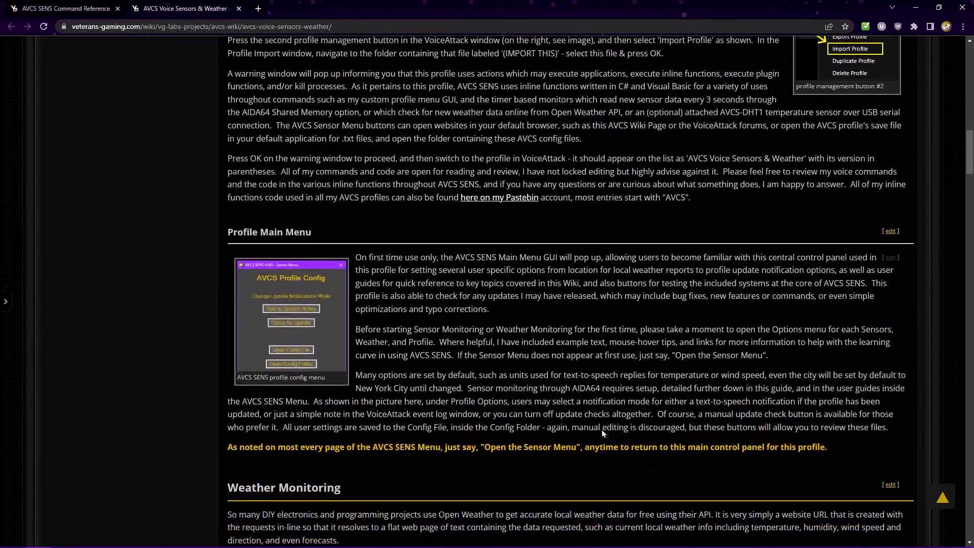
scroll(602, 430, down, 20)
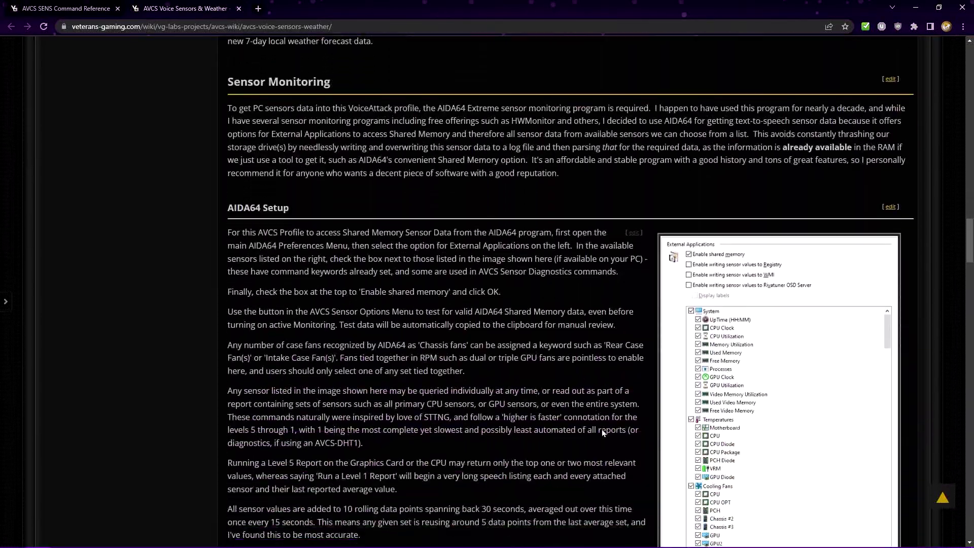
scroll(601, 429, down, 20)
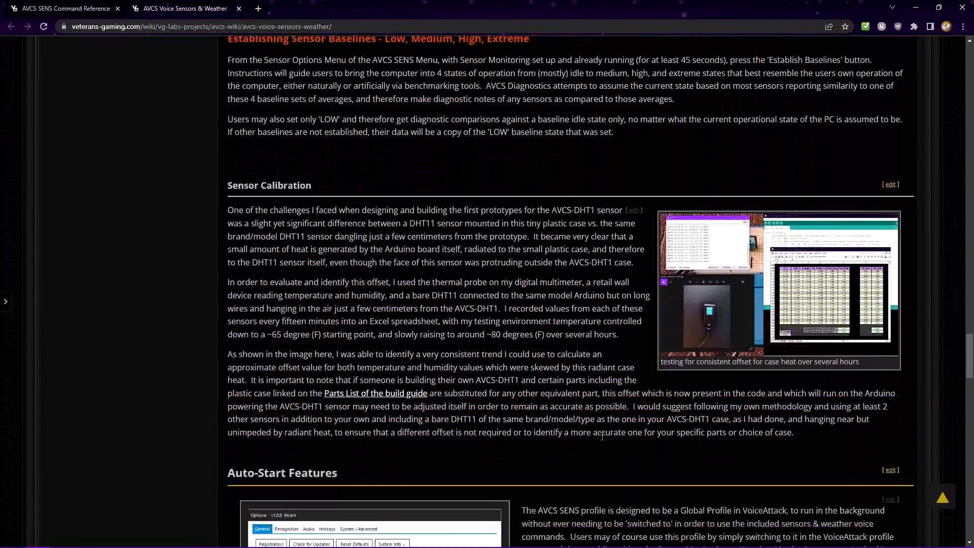
scroll(603, 437, down, 20)
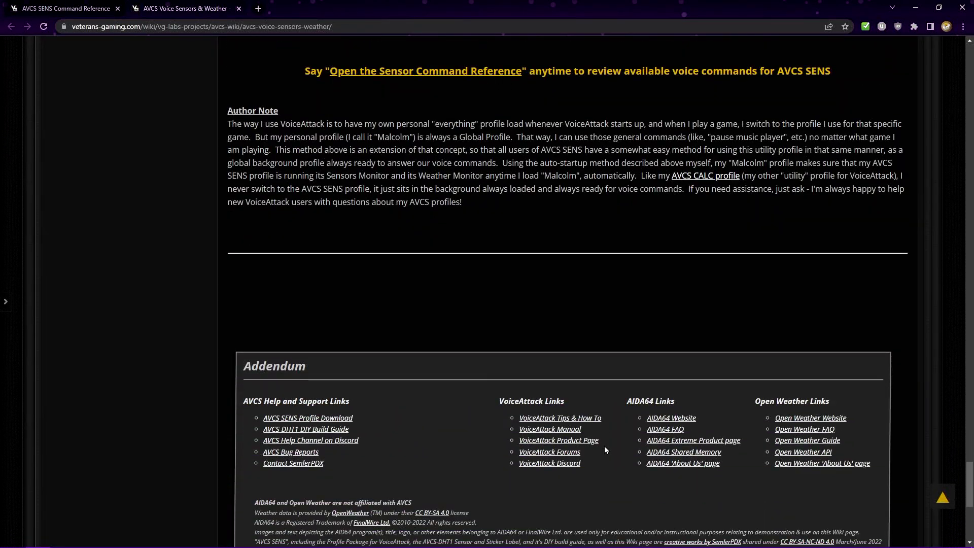
scroll(604, 450, down, 1)
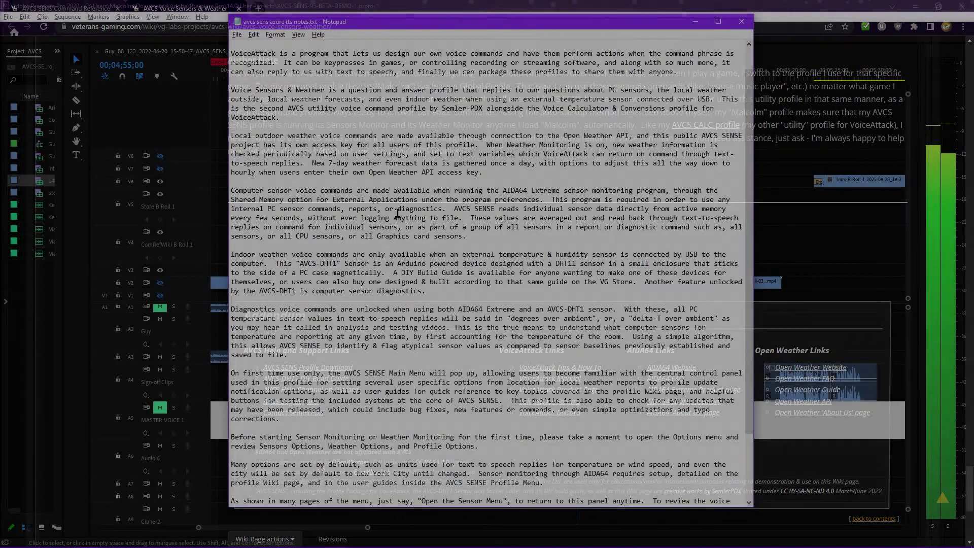
Step: Review the rest of the text-to-speech script in the avcs sens azure tts notes.txt file in Notepad
scroll(411, 264, down, 4)
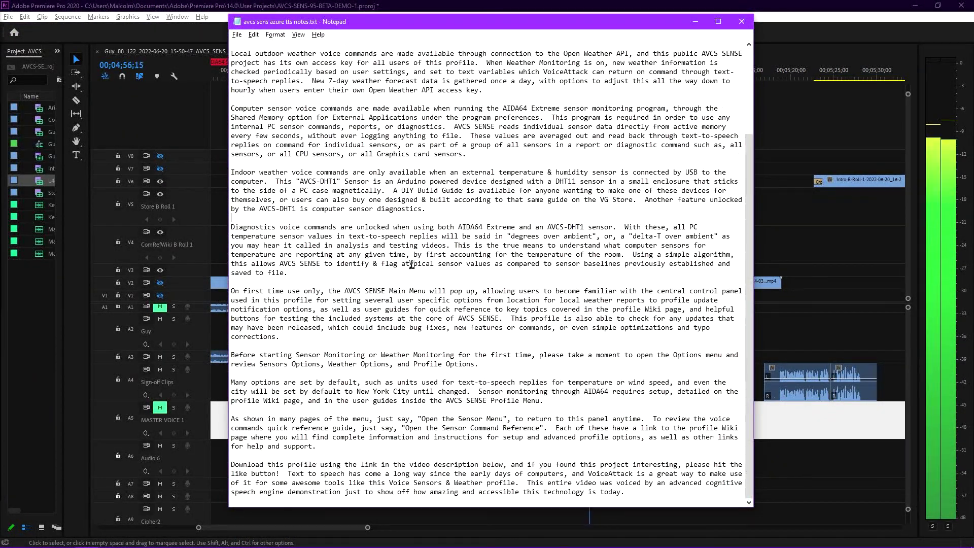